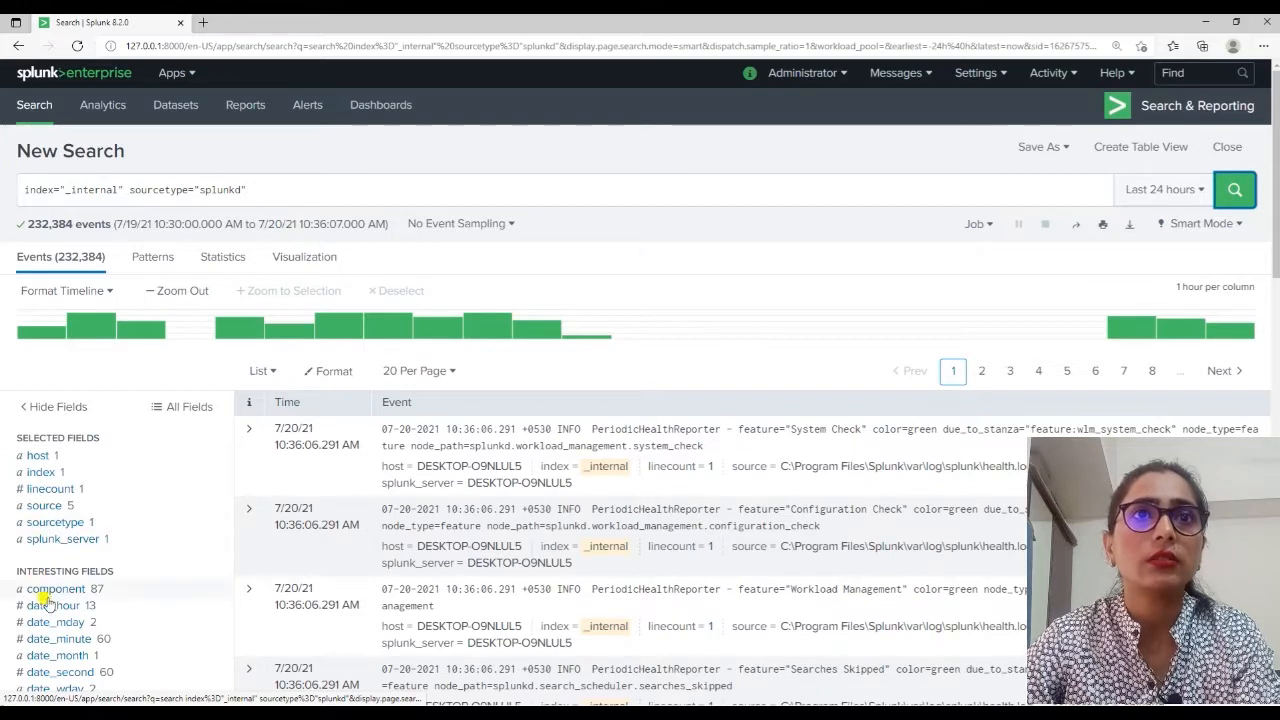
# Step: Narrow the splunkd search to component PeriodicHealthReporter and the Index Optimization event_message, and rerun it
pyautogui.click(52, 590)
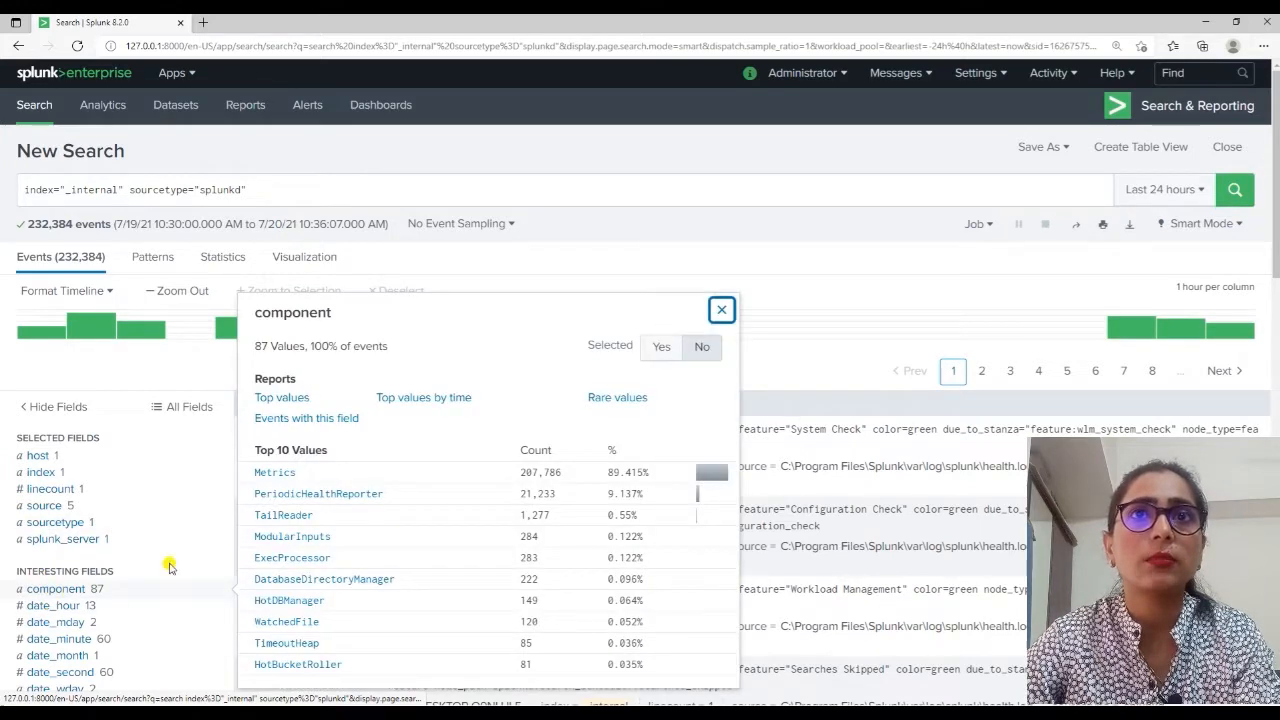
pyautogui.click(285, 493)
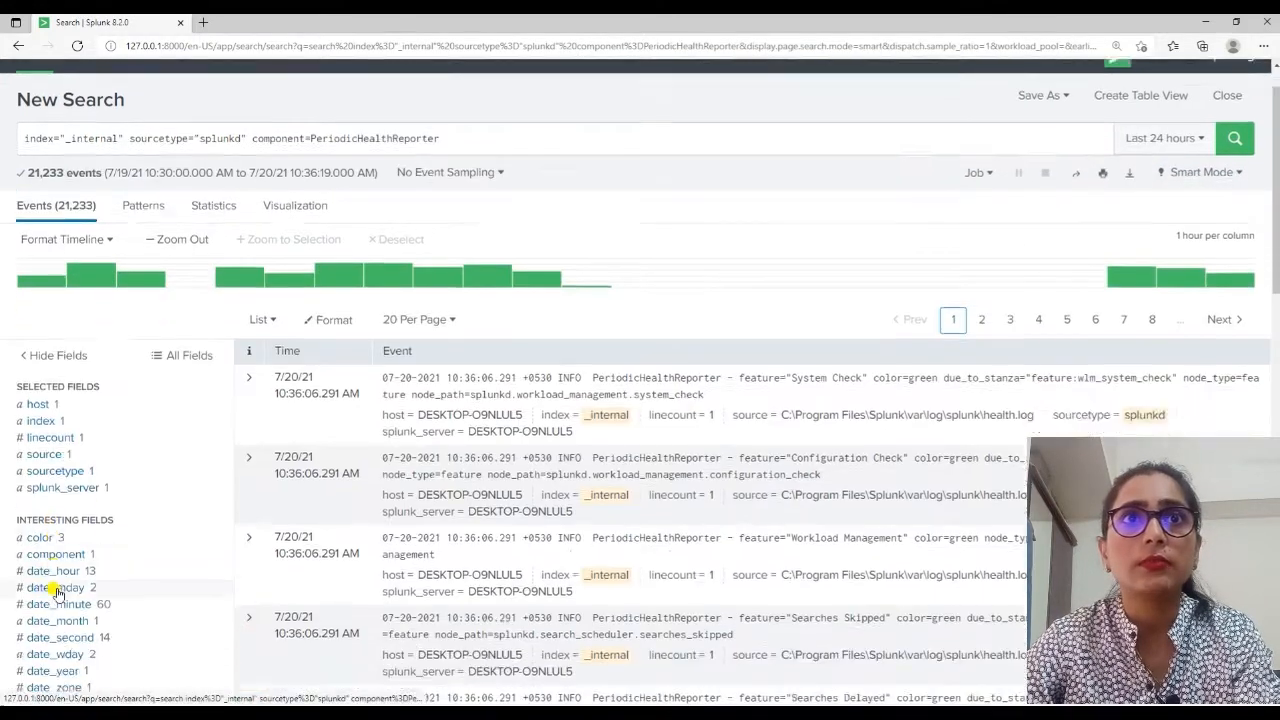
pyautogui.scroll(-3, 63, 580)
pyautogui.click(66, 576)
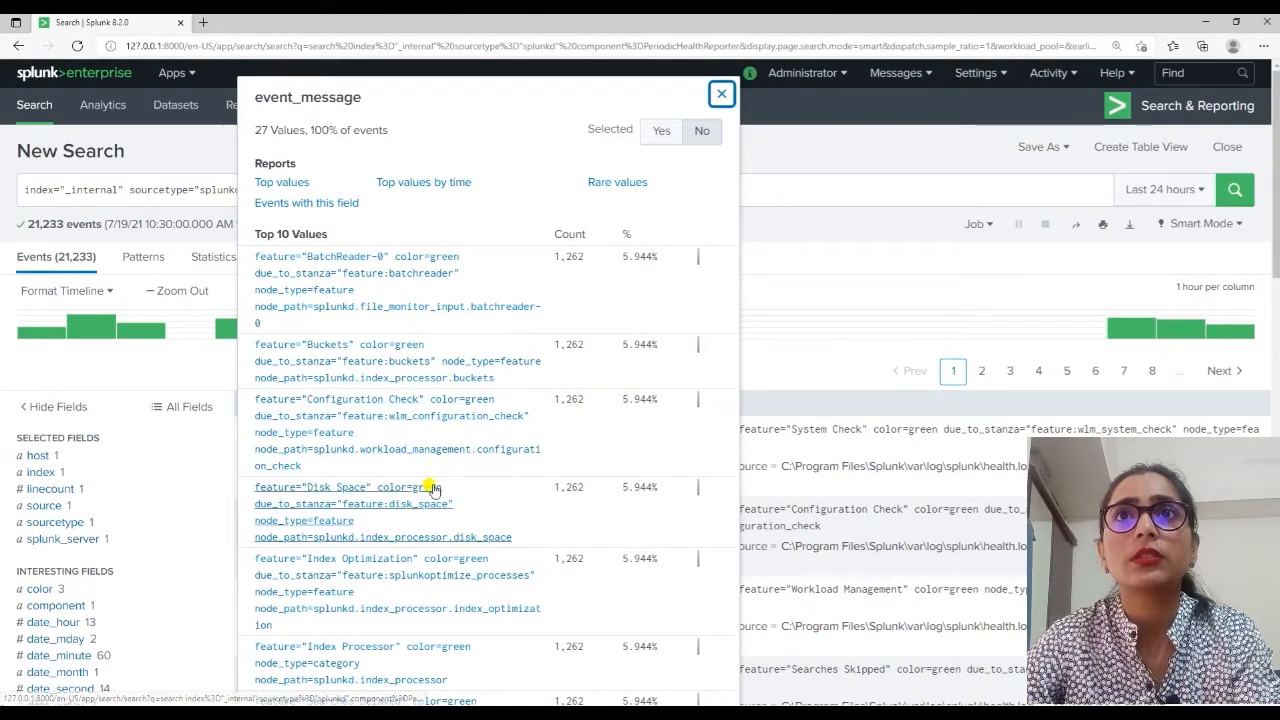
pyautogui.click(300, 576)
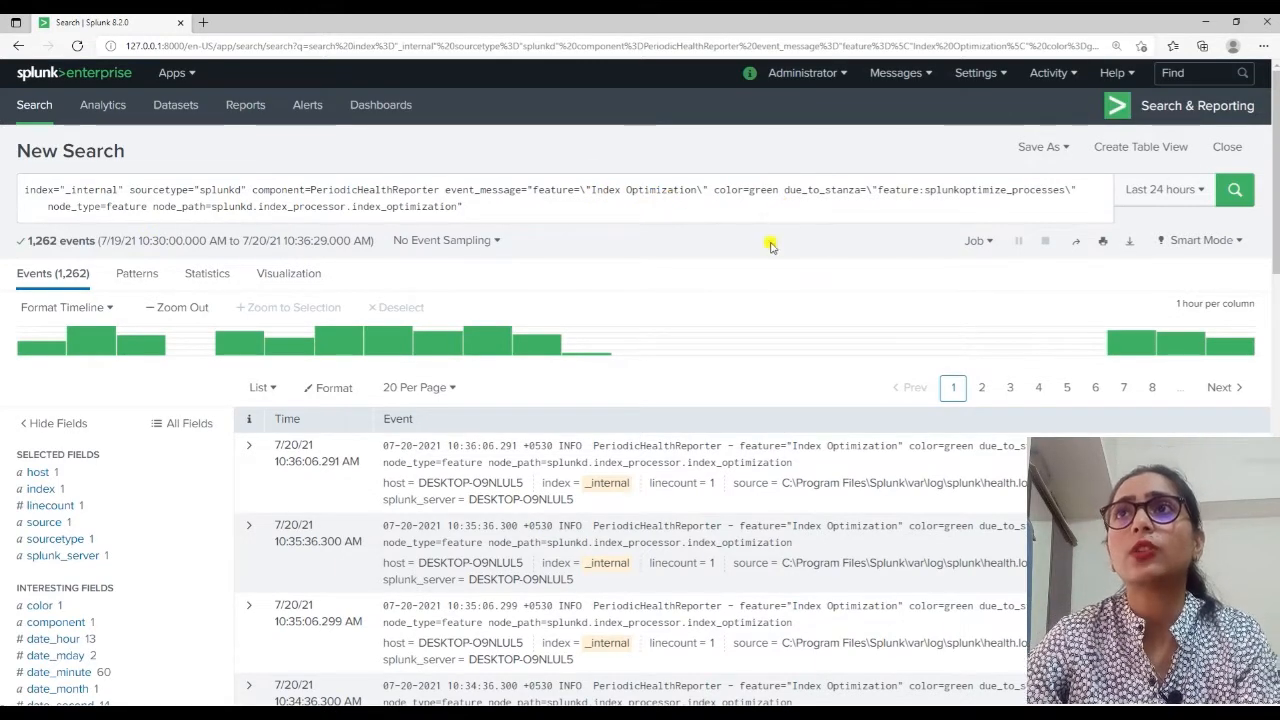
pyautogui.click(1232, 199)
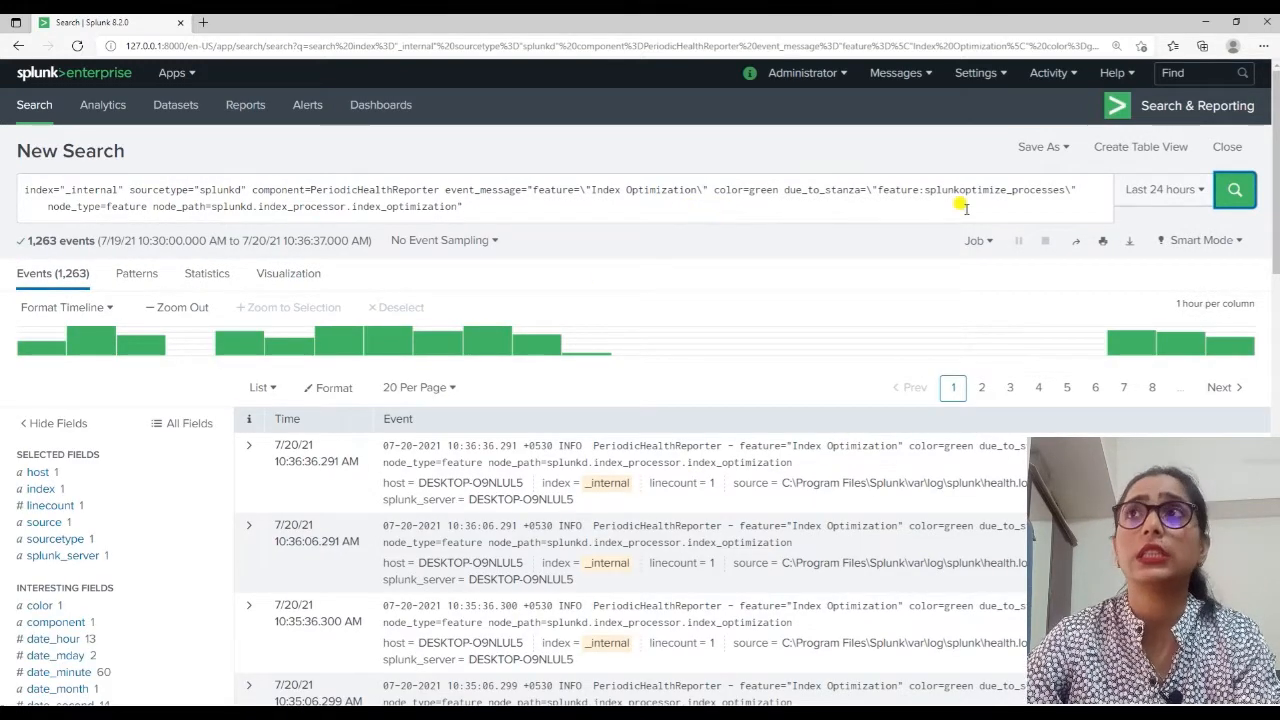
# Step: Start saving the search as an alert titled Index_Optimize_alert with the description "optimize"
pyautogui.click(1068, 147)
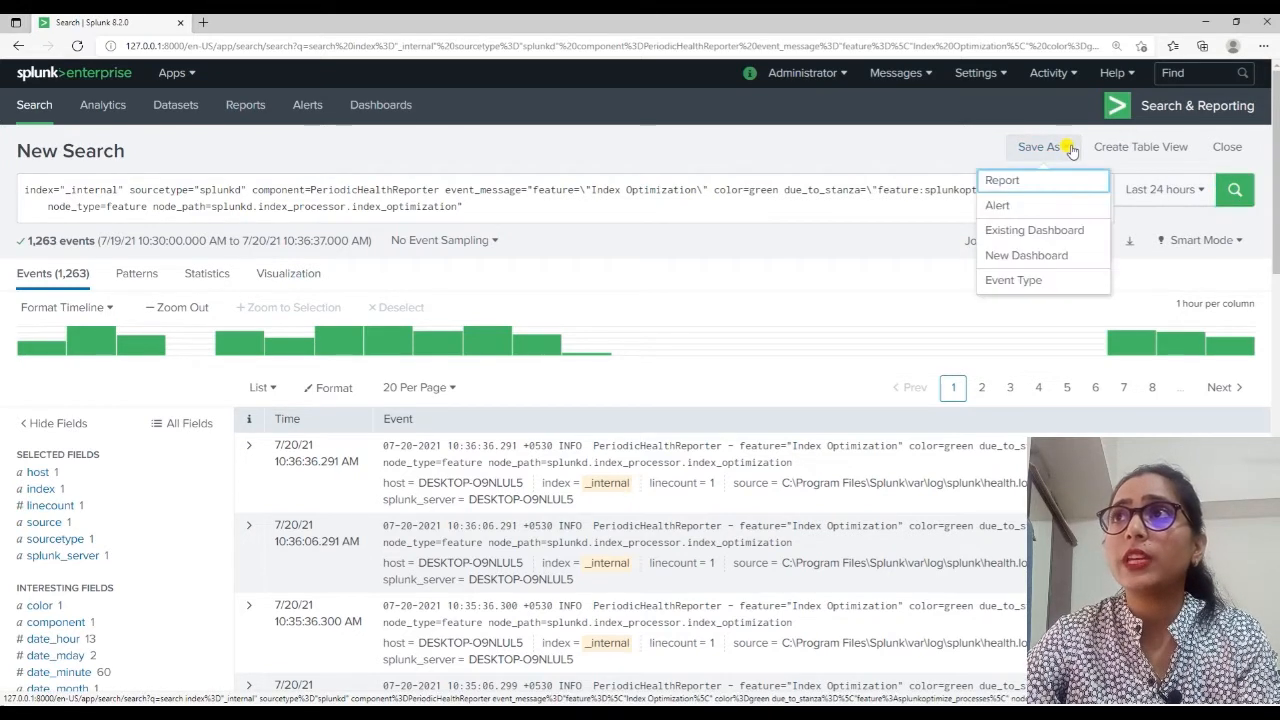
pyautogui.click(998, 206)
pyautogui.click(523, 202)
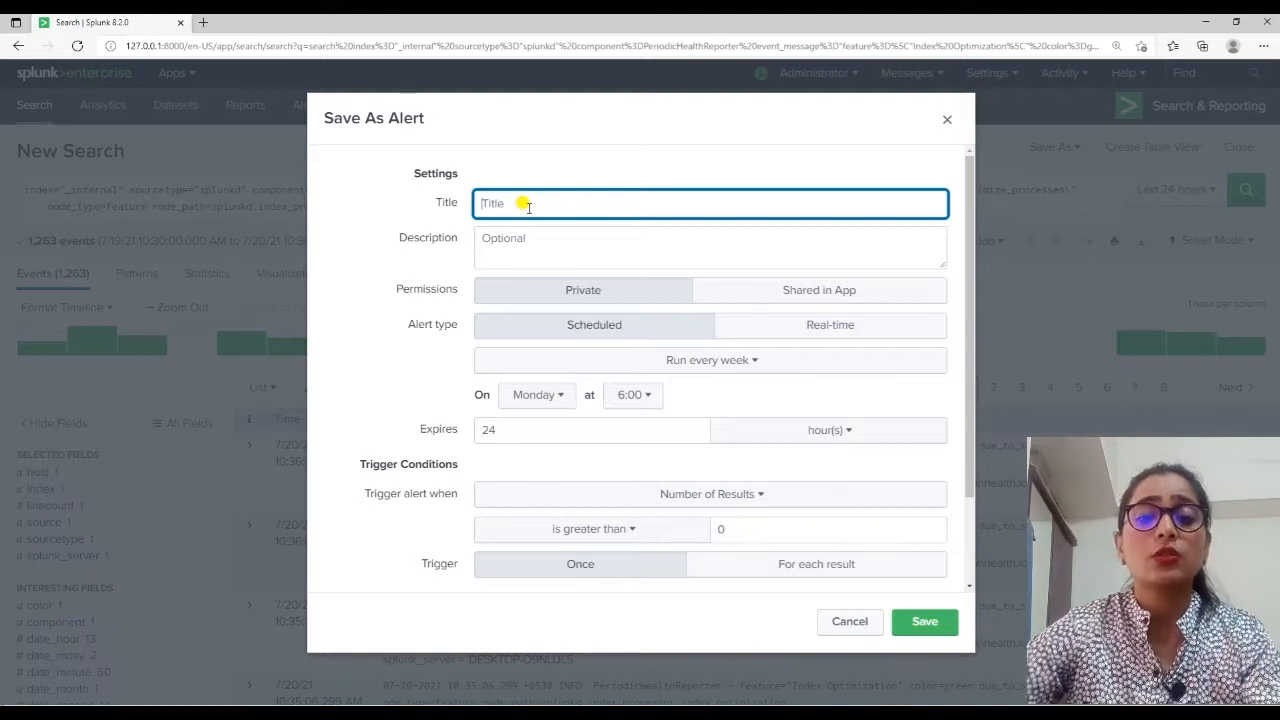
pyautogui.write('Index')
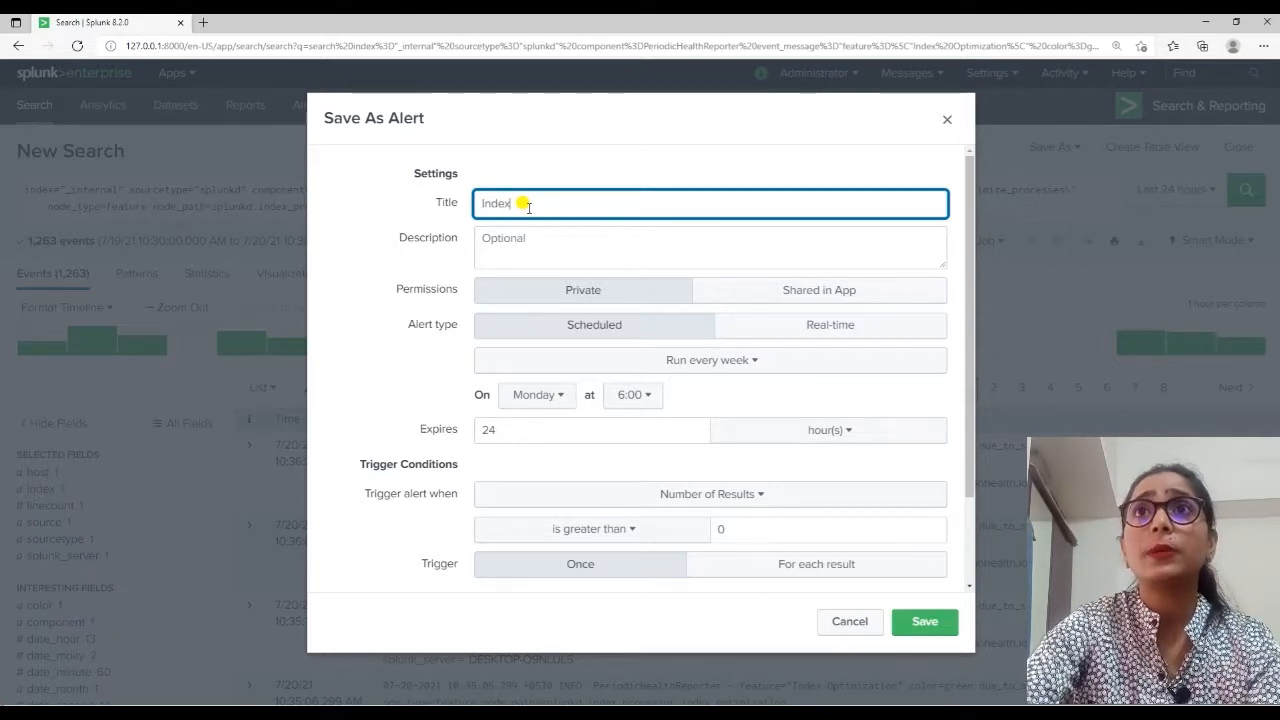
pyautogui.write(' Optimo')
pyautogui.press('BackSpace')
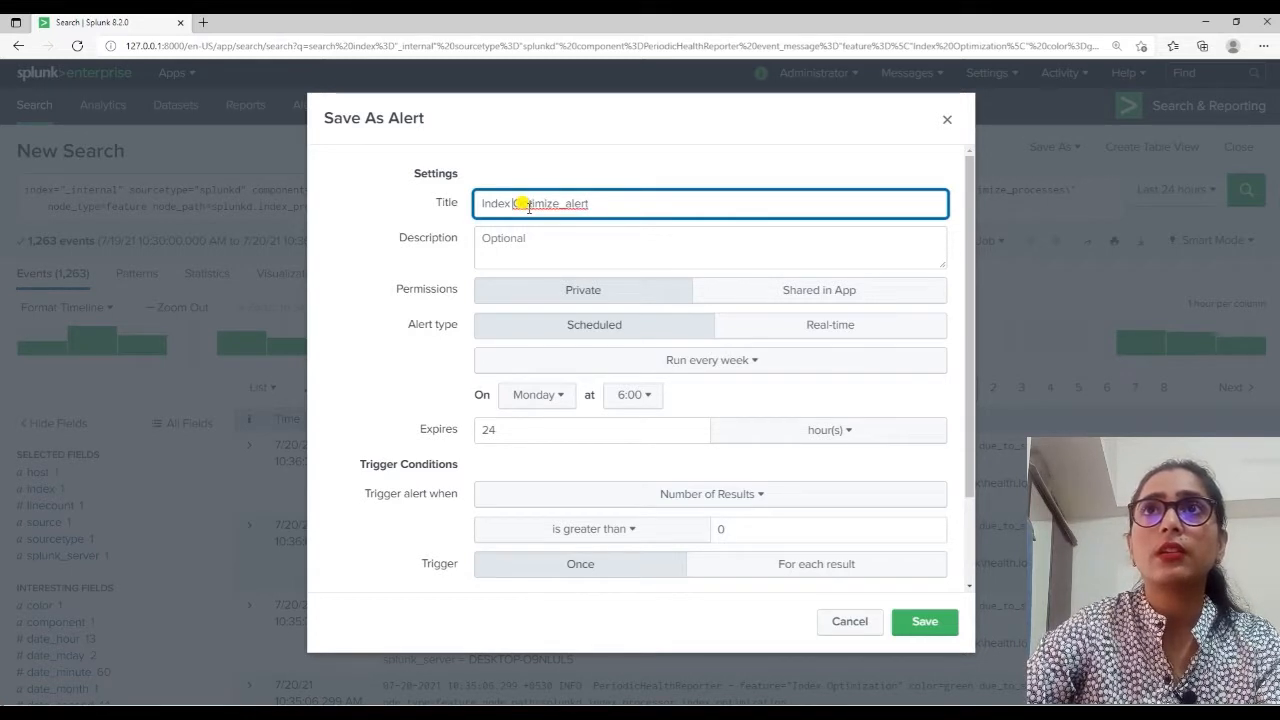
pyautogui.press('BackSpace')
pyautogui.write('_')
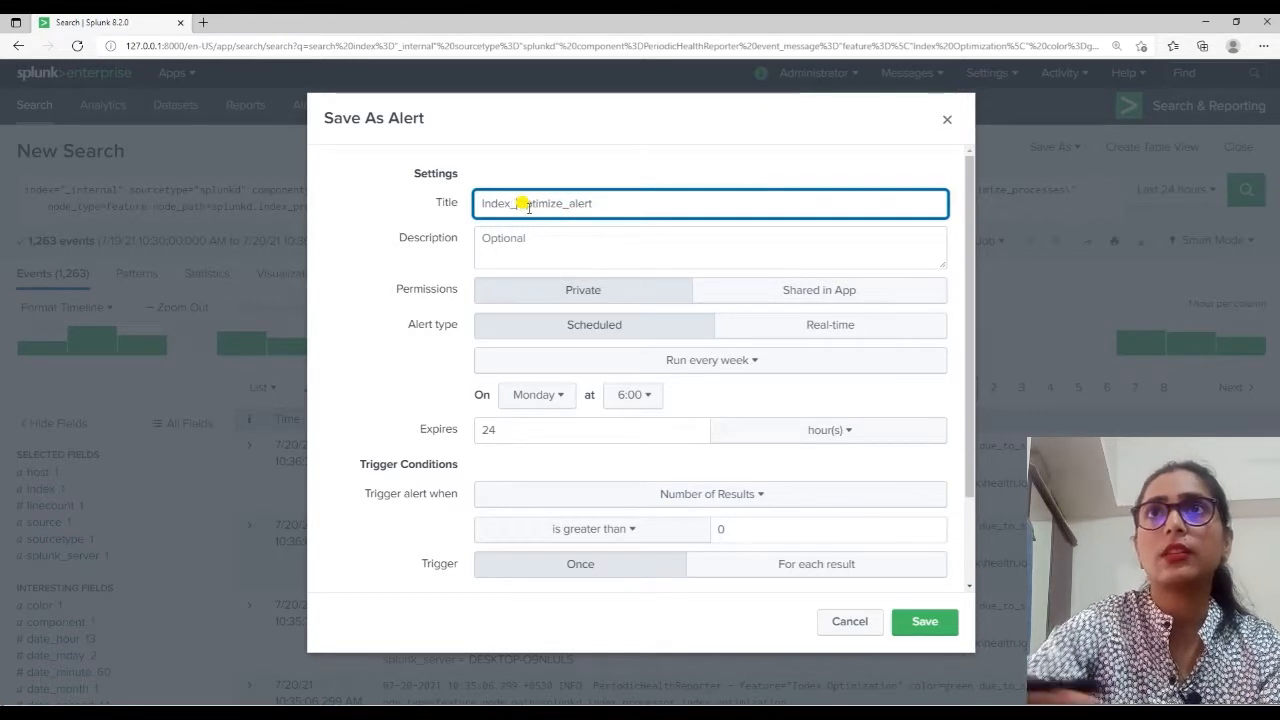
pyautogui.click(515, 234)
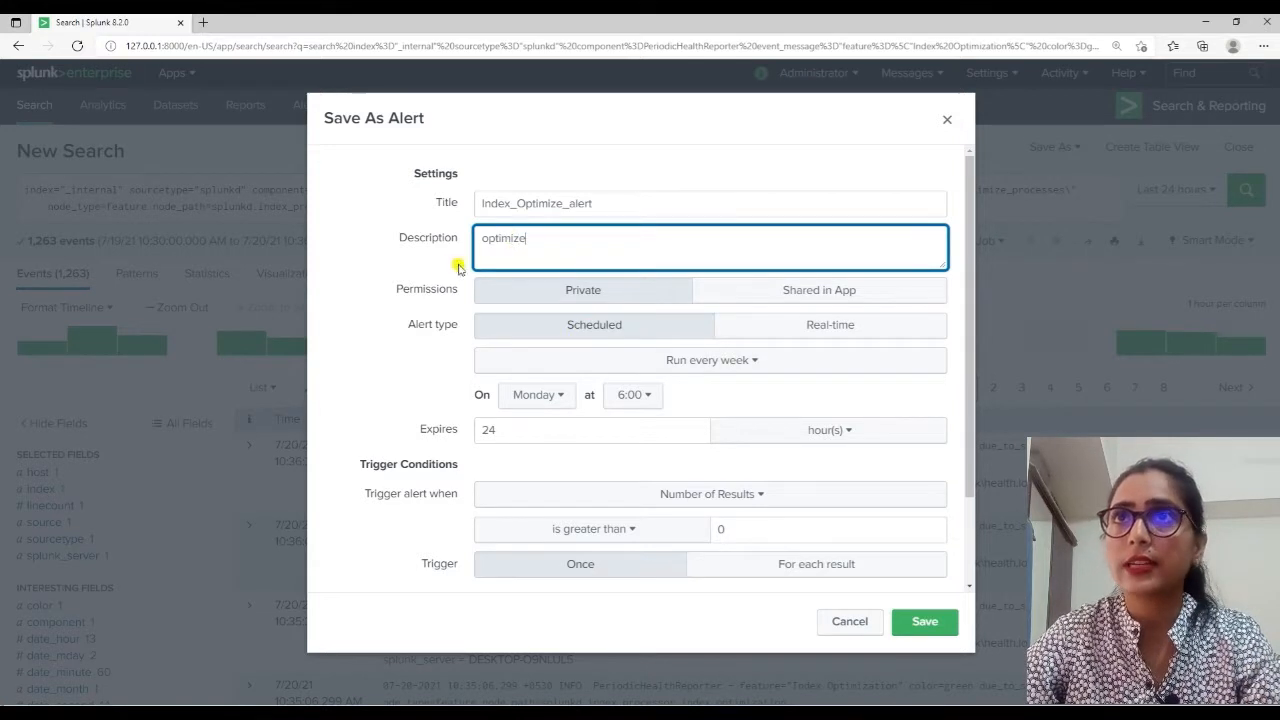
# Step: Share the alert in the app and make it a real-time alert with the Per-Result trigger condition
pyautogui.click(850, 292)
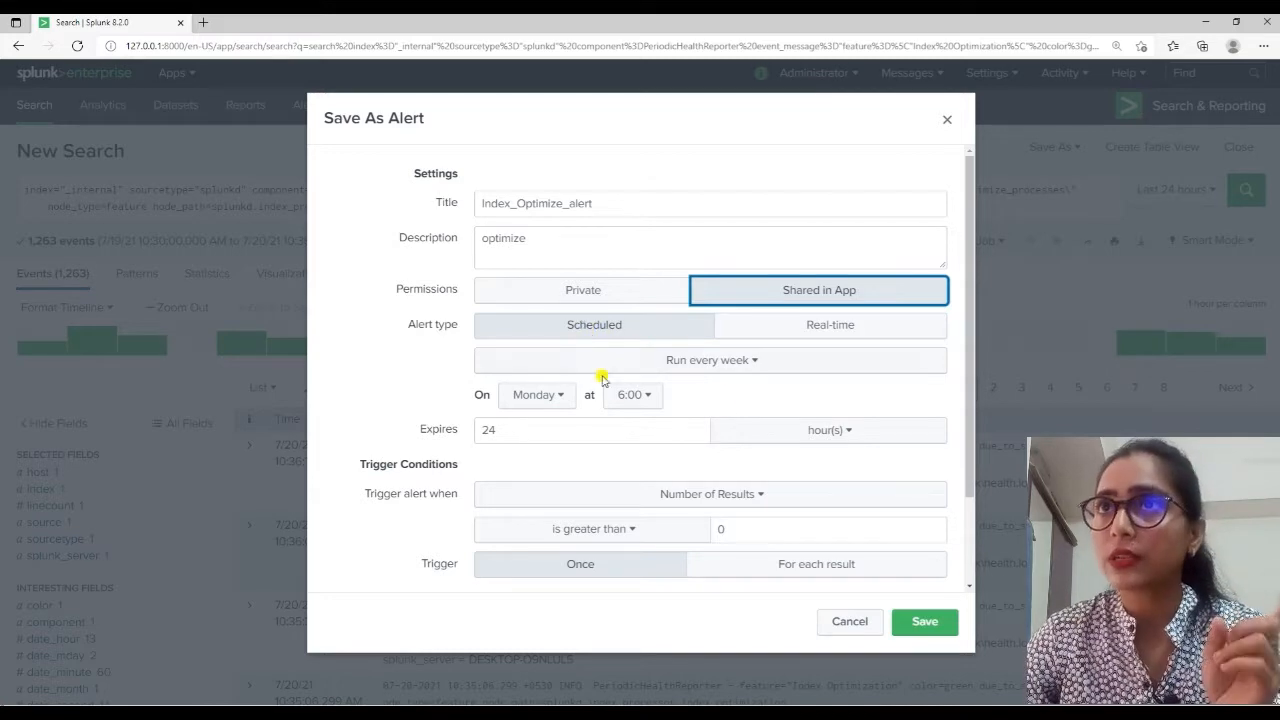
pyautogui.click(775, 336)
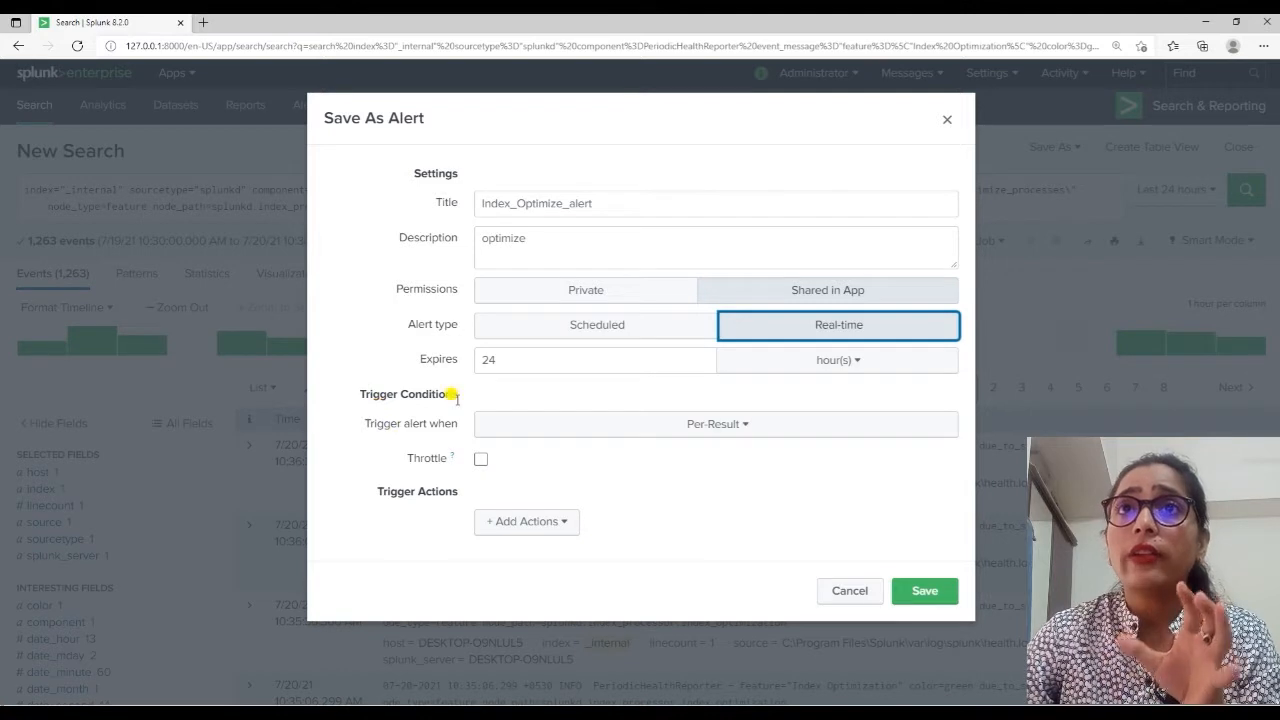
pyautogui.click(706, 436)
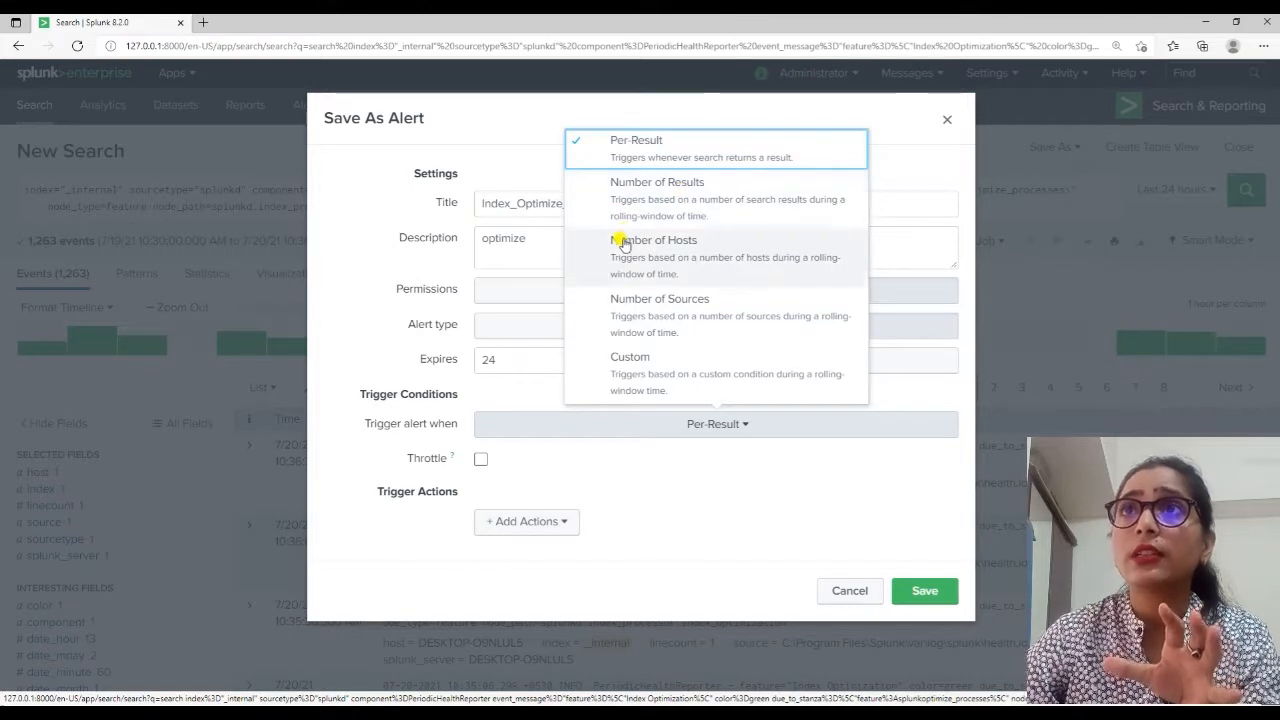
pyautogui.click(668, 143)
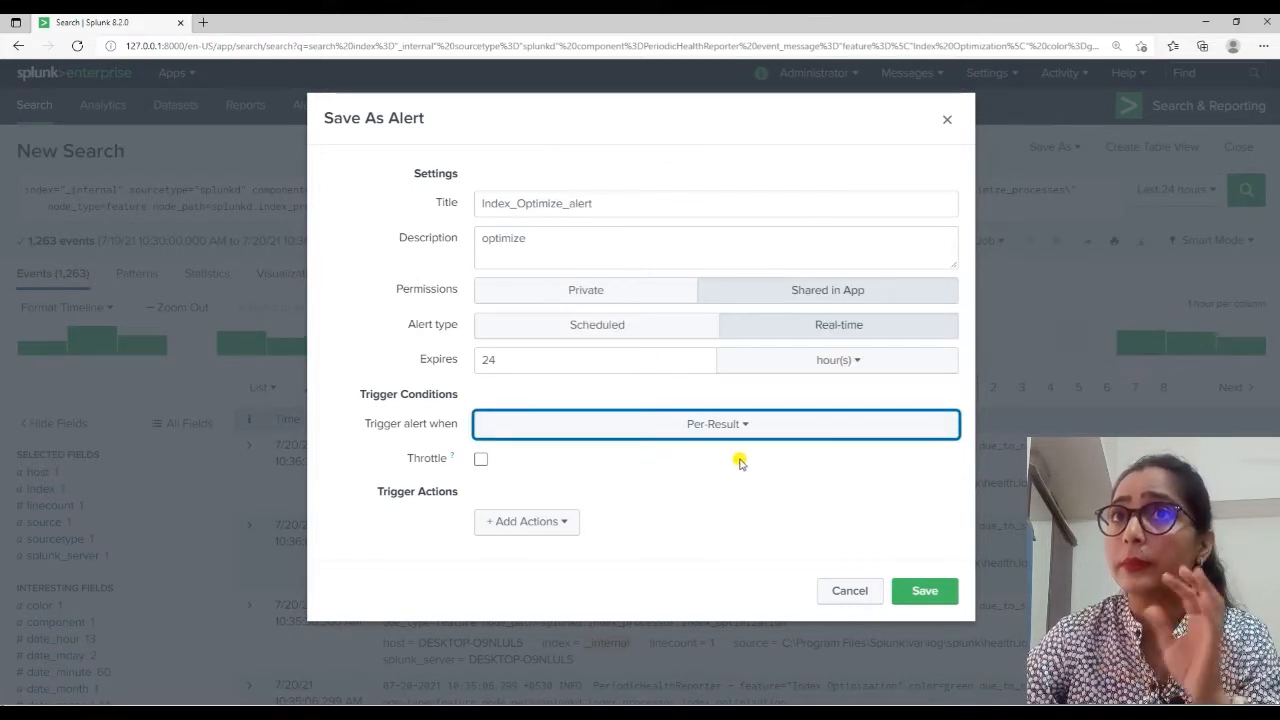
pyautogui.click(479, 465)
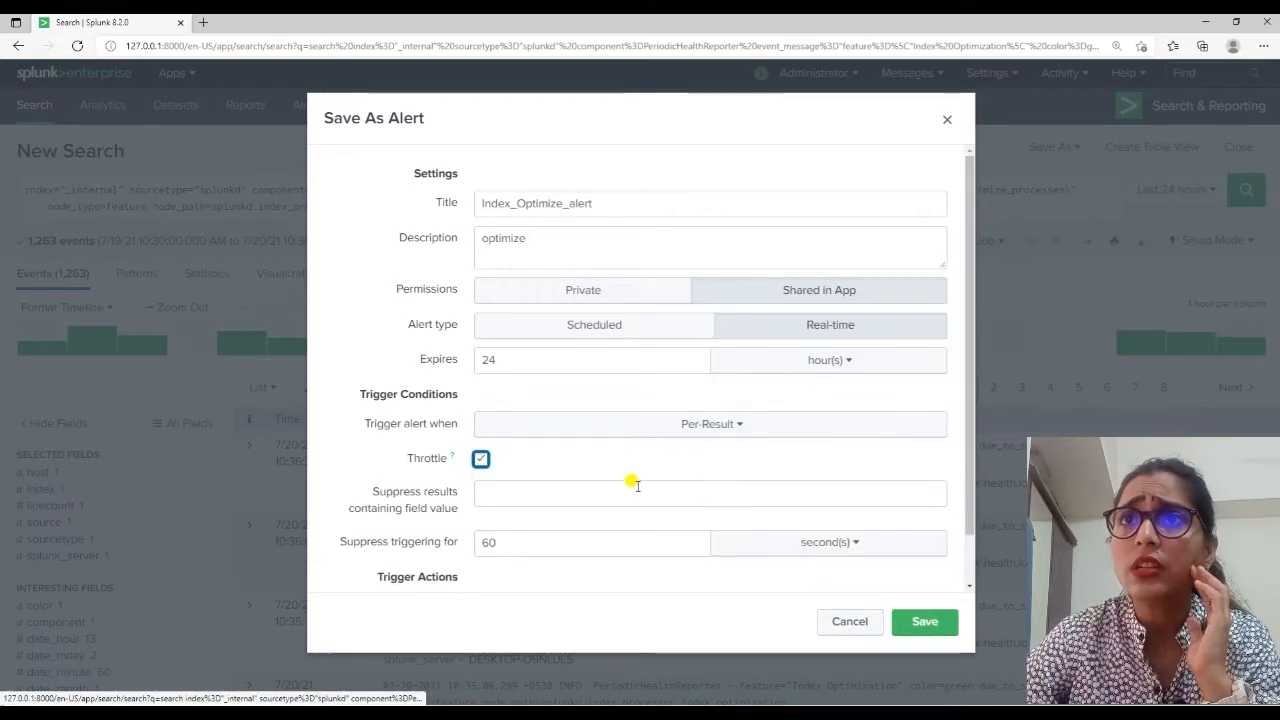
pyautogui.click(479, 460)
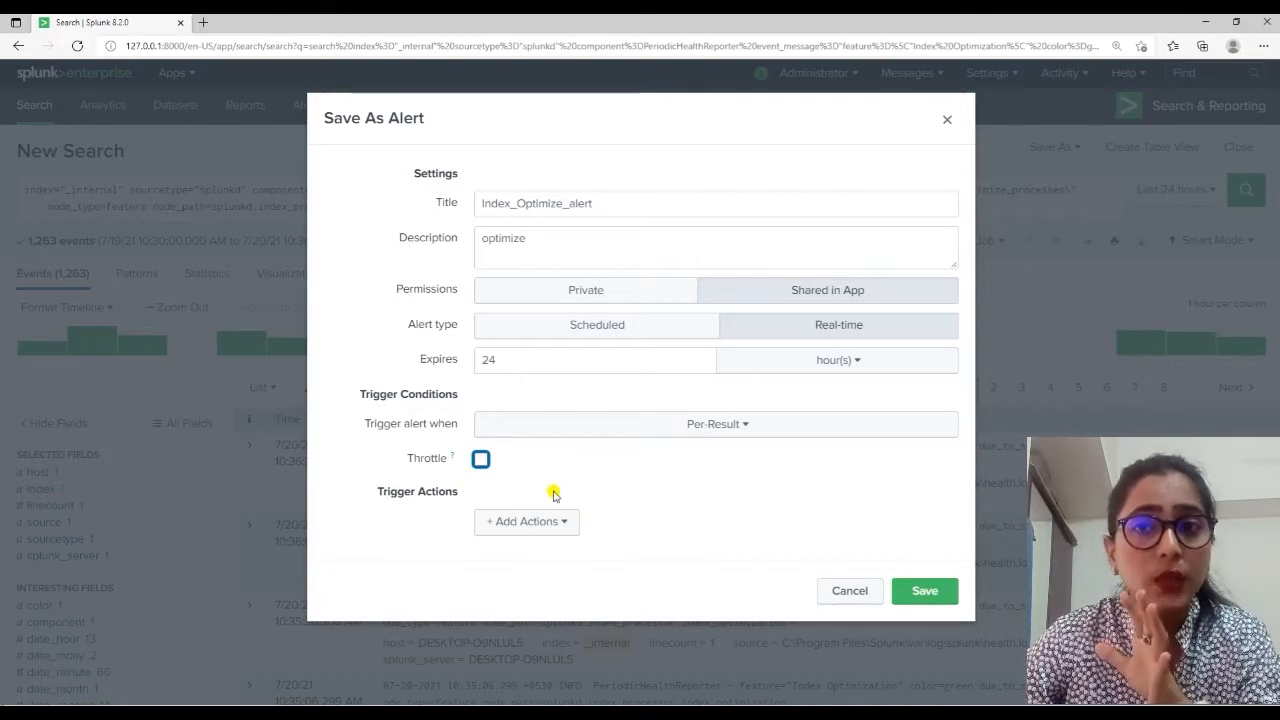
pyautogui.moveTo(451, 458)
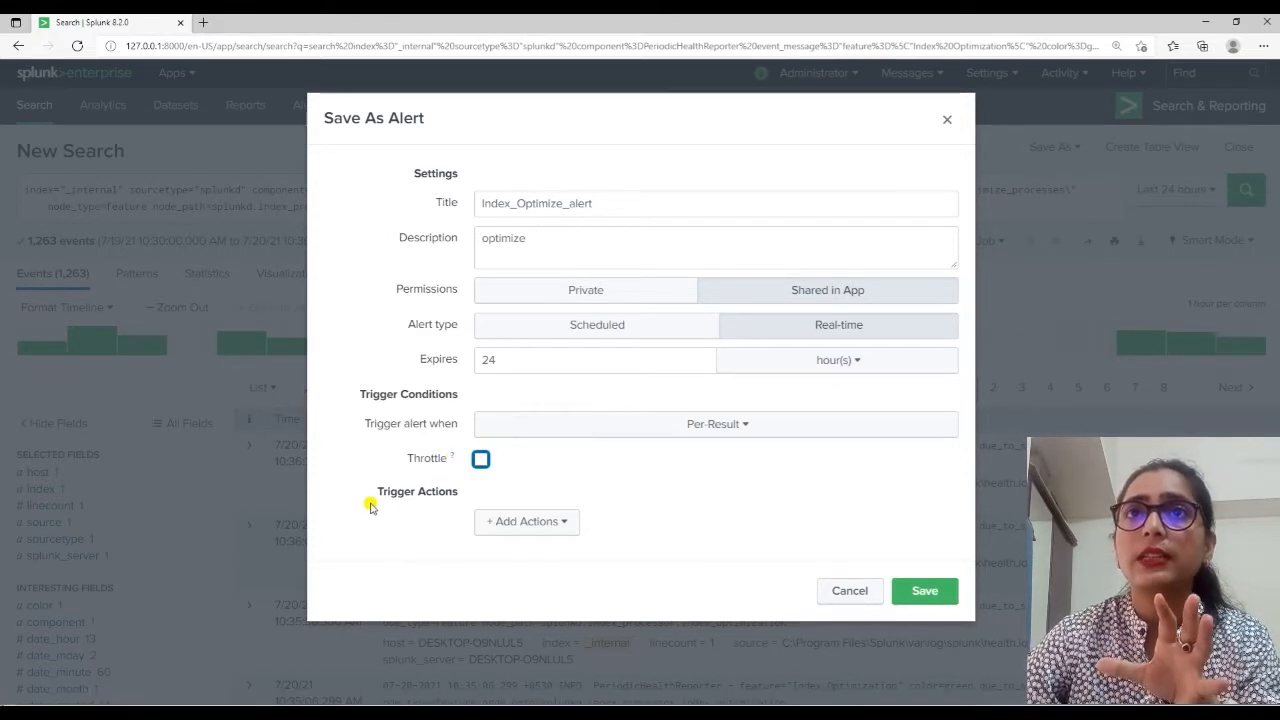
# Step: Add the "Add to Triggered Alerts" trigger action to the alert
pyautogui.click(508, 520)
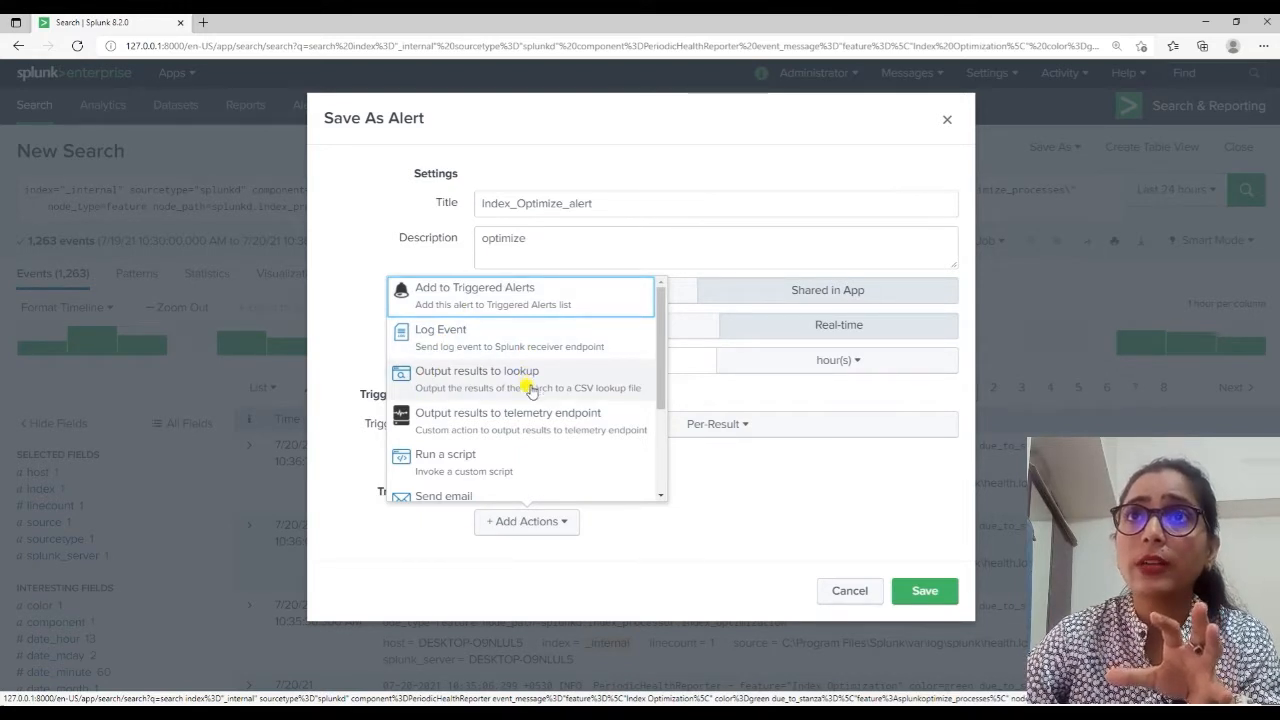
pyautogui.scroll(-1, 566, 431)
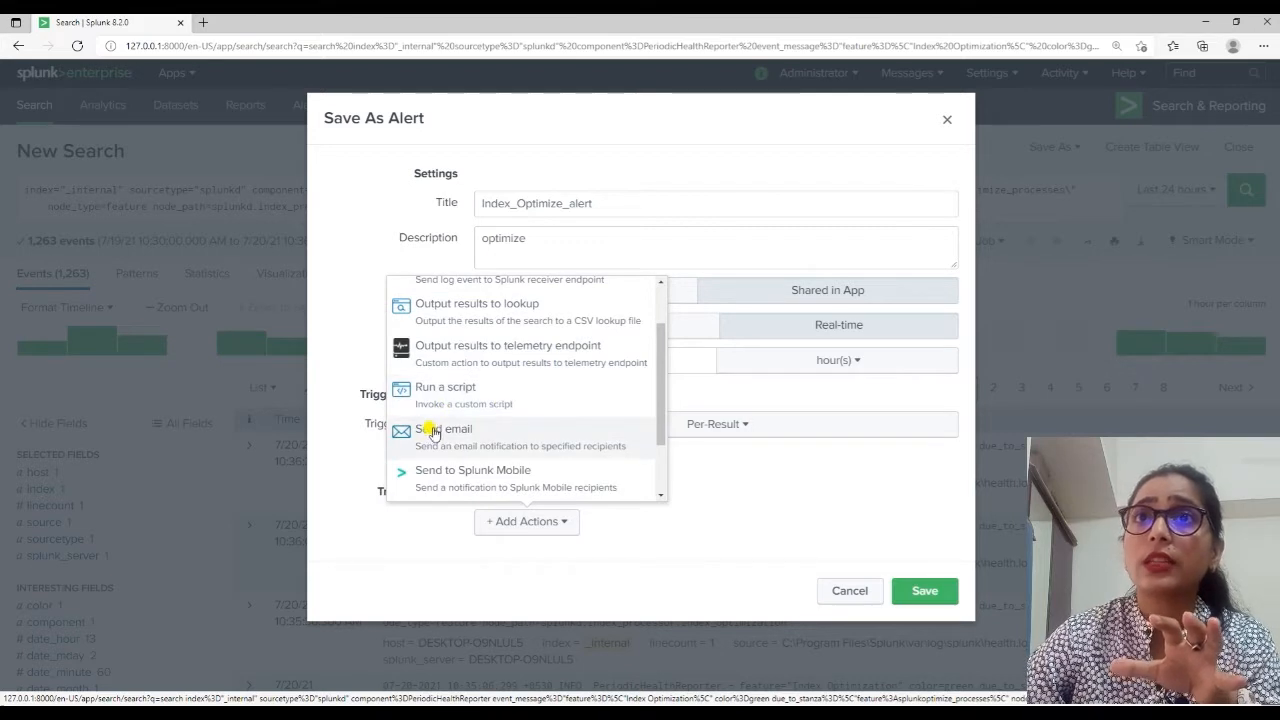
pyautogui.scroll(-1, 530, 450)
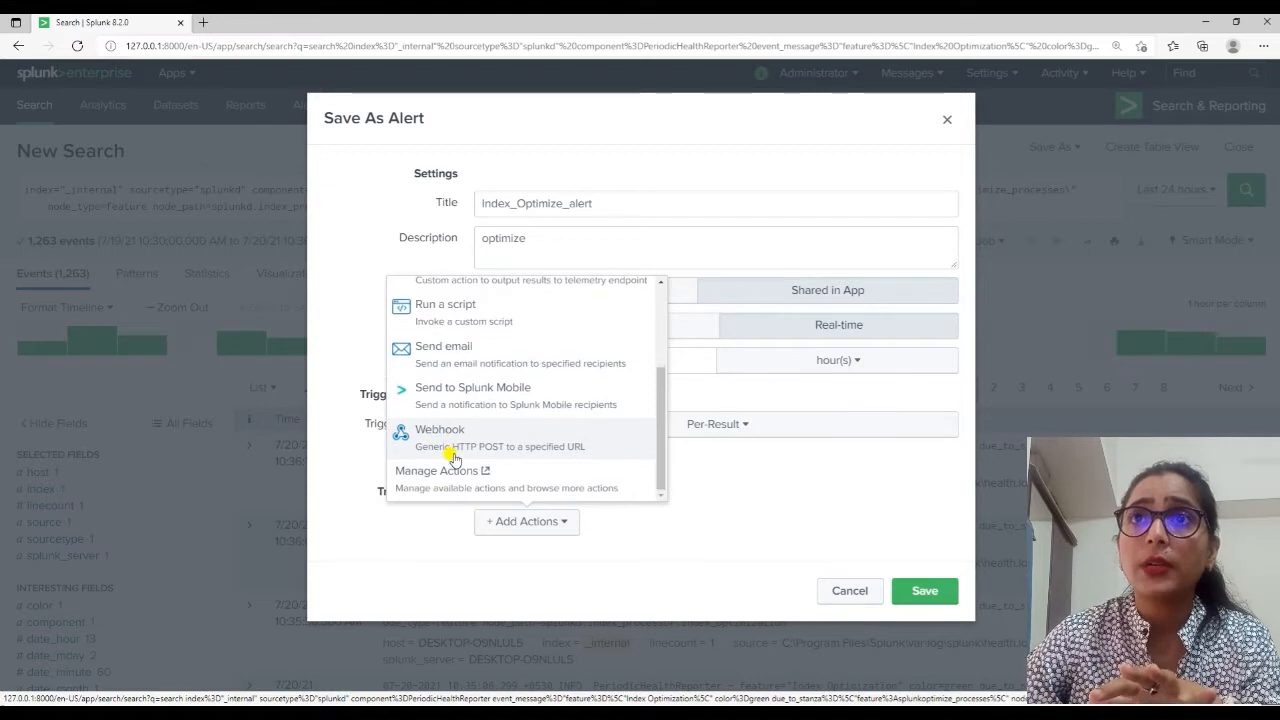
pyautogui.scroll(1, 494, 443)
pyautogui.scroll(1, 494, 443)
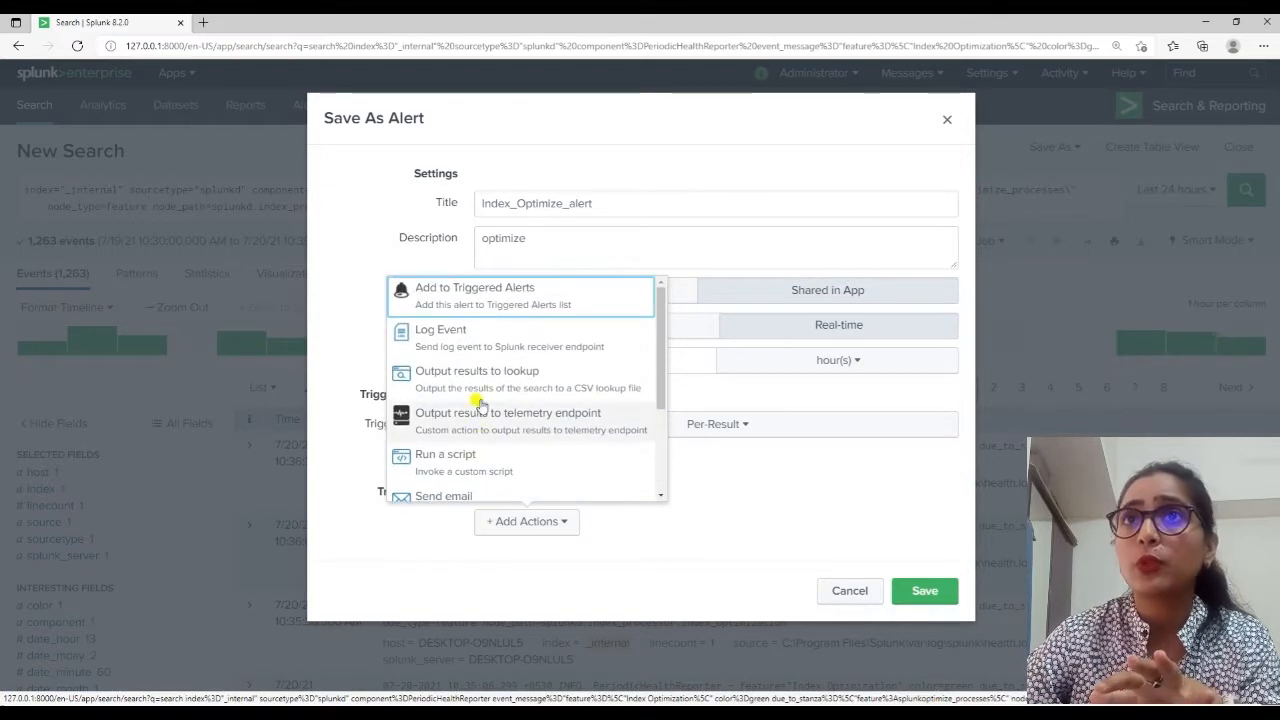
pyautogui.click(477, 300)
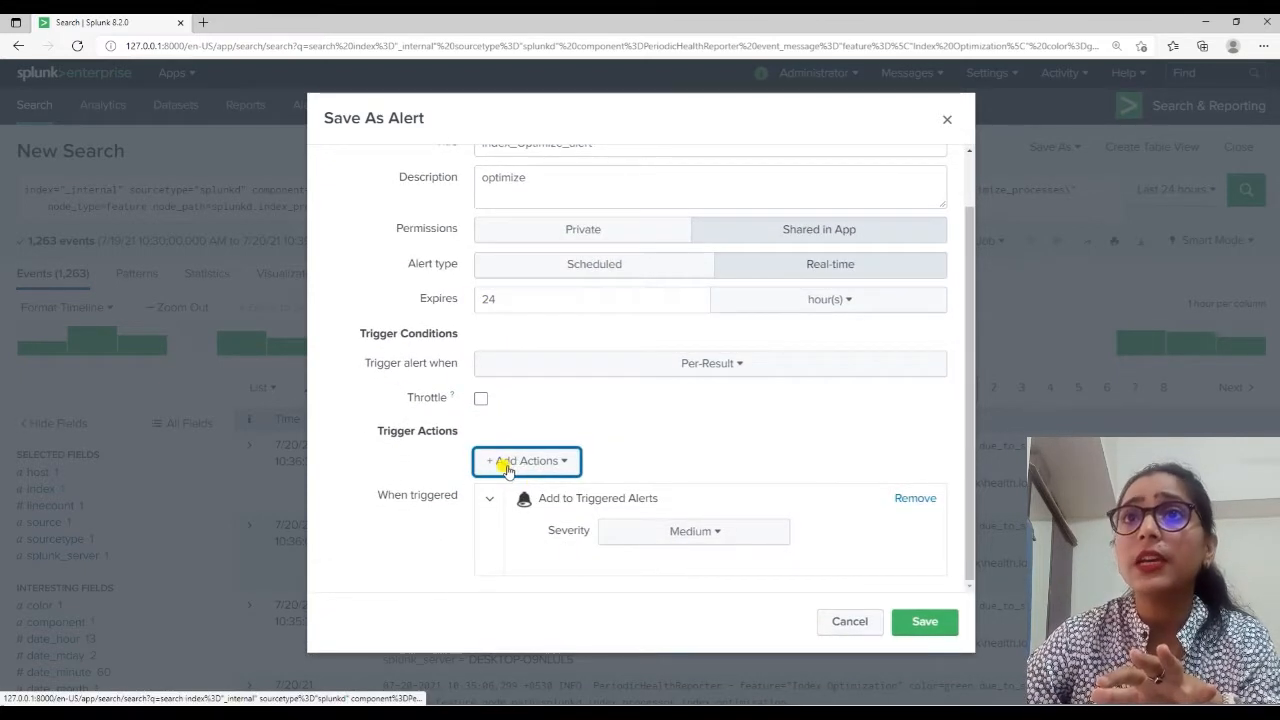
# Step: Review the other trigger actions available for the alert and collapse the Add to Triggered Alerts details
pyautogui.click(508, 468)
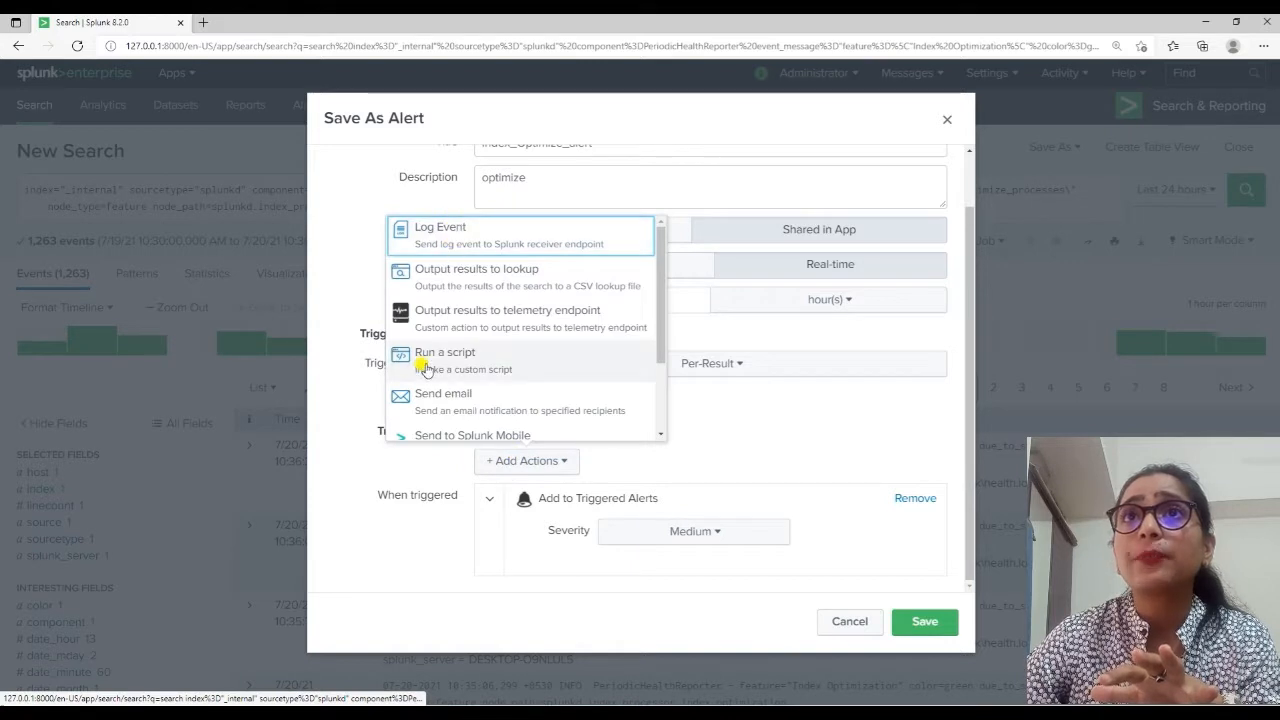
pyautogui.click(487, 559)
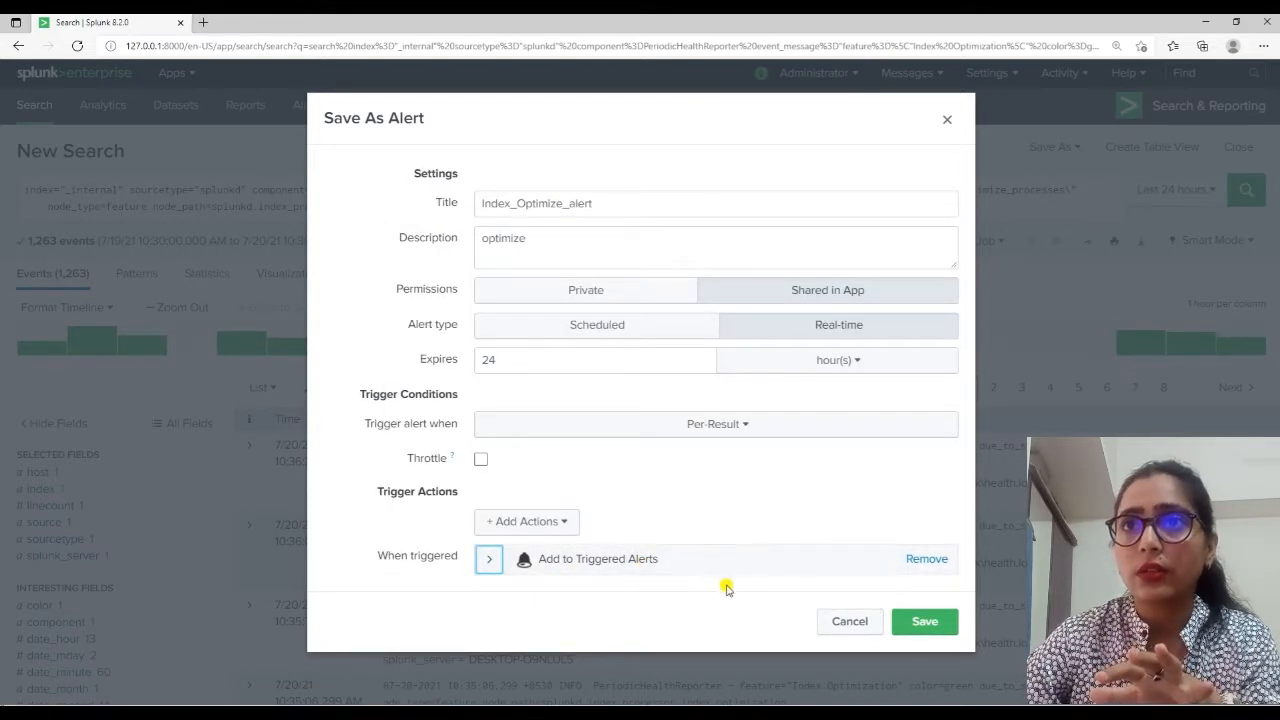
pyautogui.click(509, 521)
pyautogui.scroll(-2, 487, 423)
pyautogui.scroll(1, 487, 423)
pyautogui.scroll(-1, 487, 423)
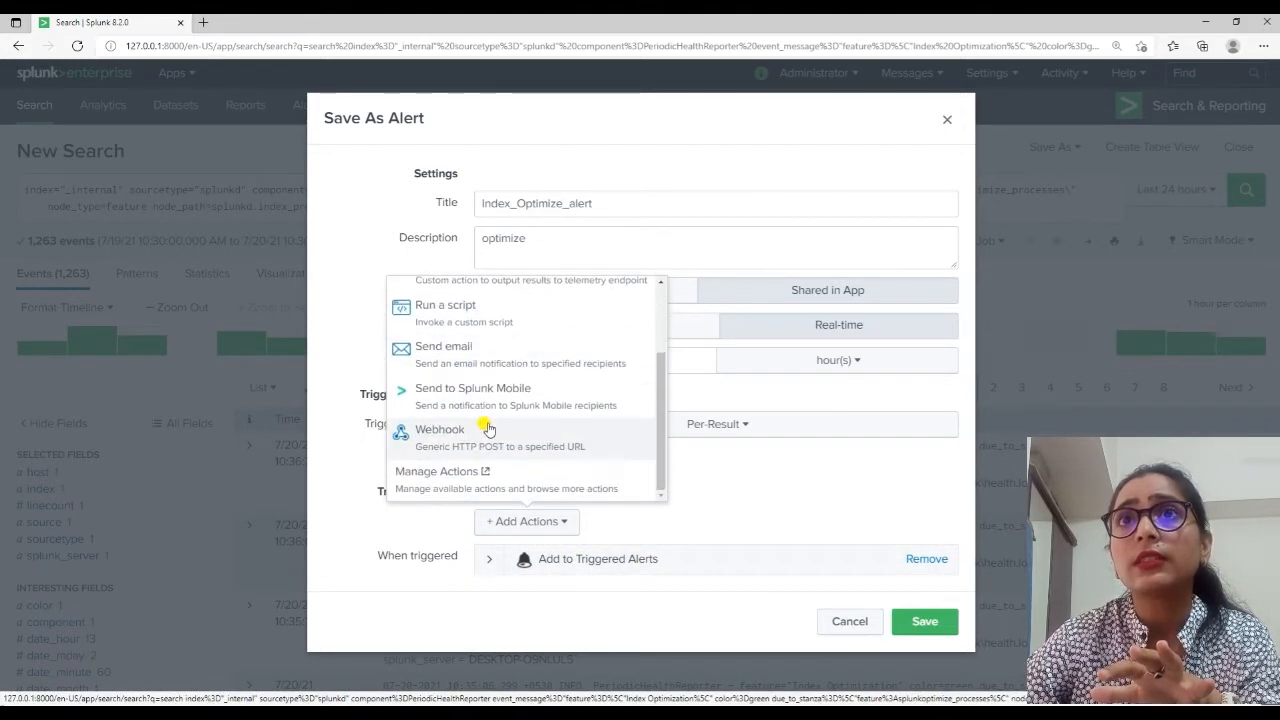
pyautogui.click(566, 614)
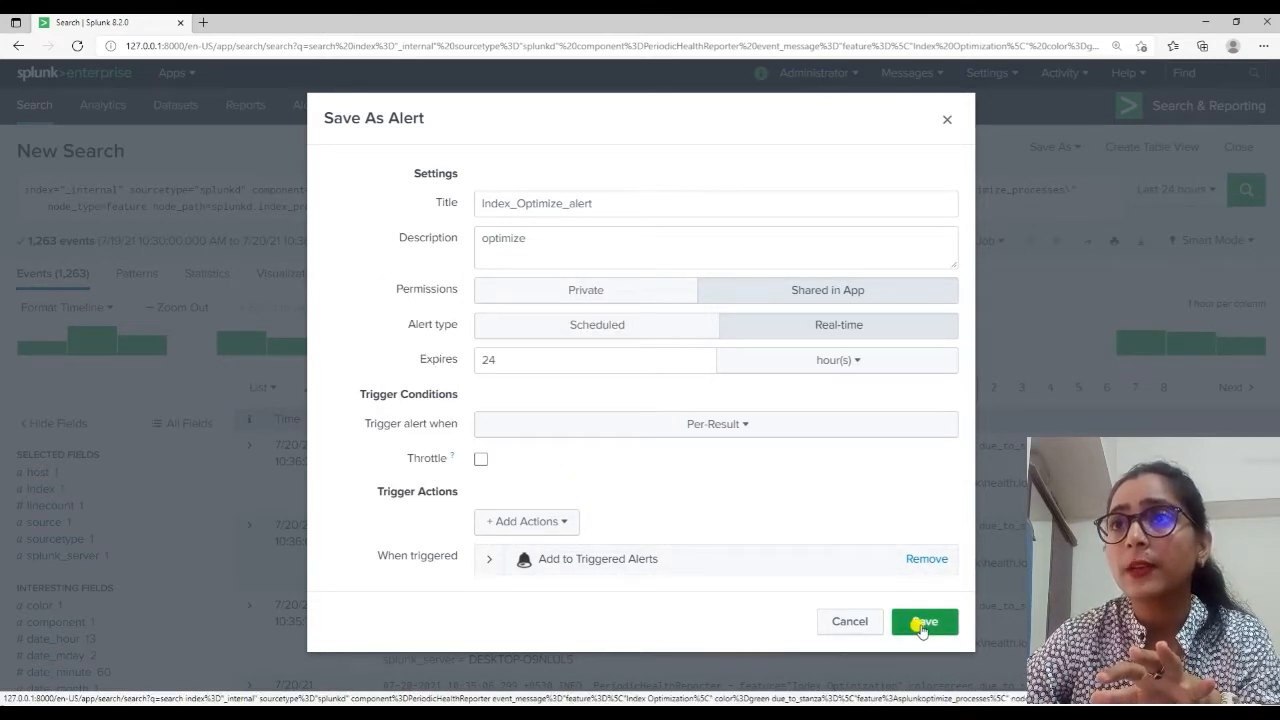
# Step: Save the Index_Optimize_alert alert and view its details page
pyautogui.click(922, 624)
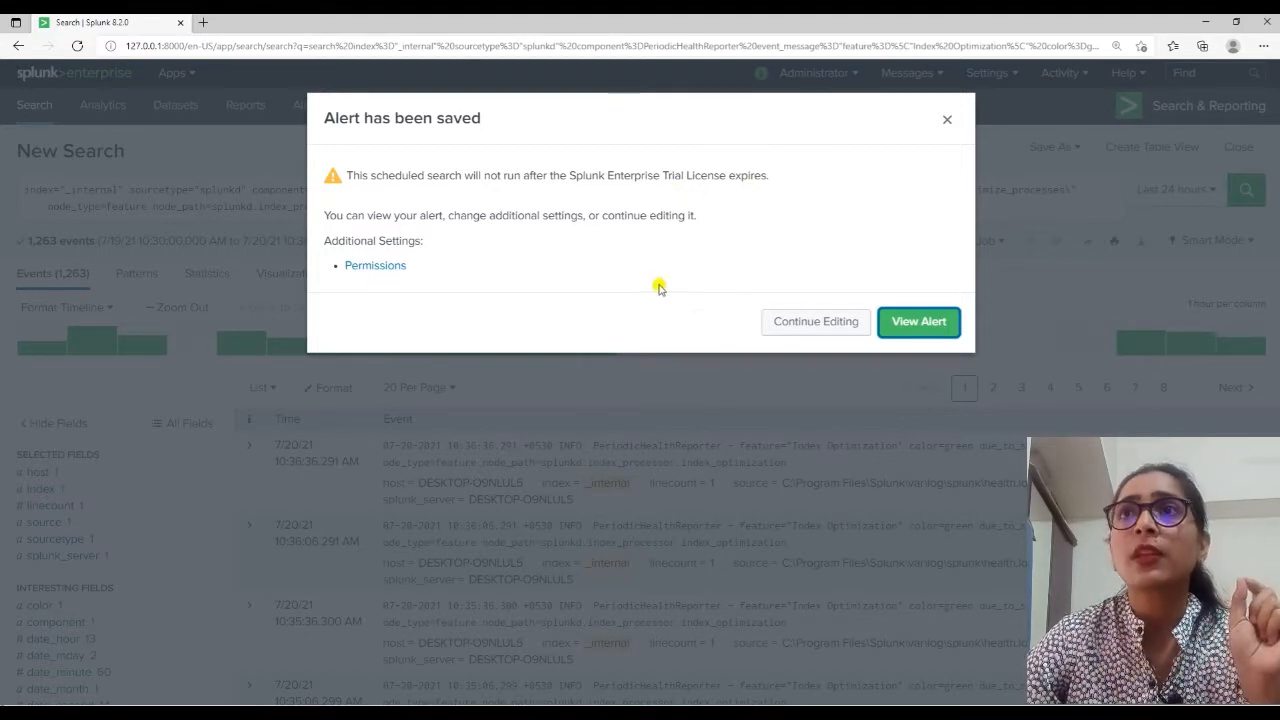
pyautogui.click(893, 323)
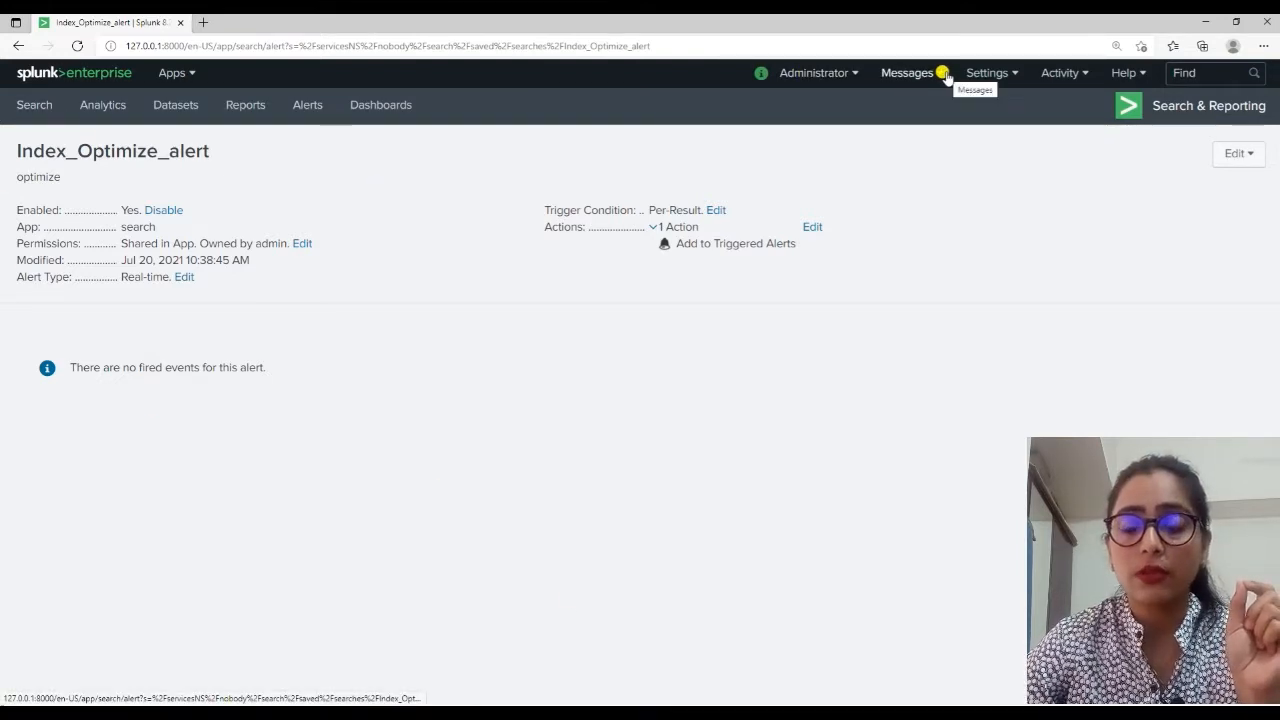
# Step: View the recent jobs of Index_Optimize_alert from the list of saved searches, reports and alerts
pyautogui.click(981, 75)
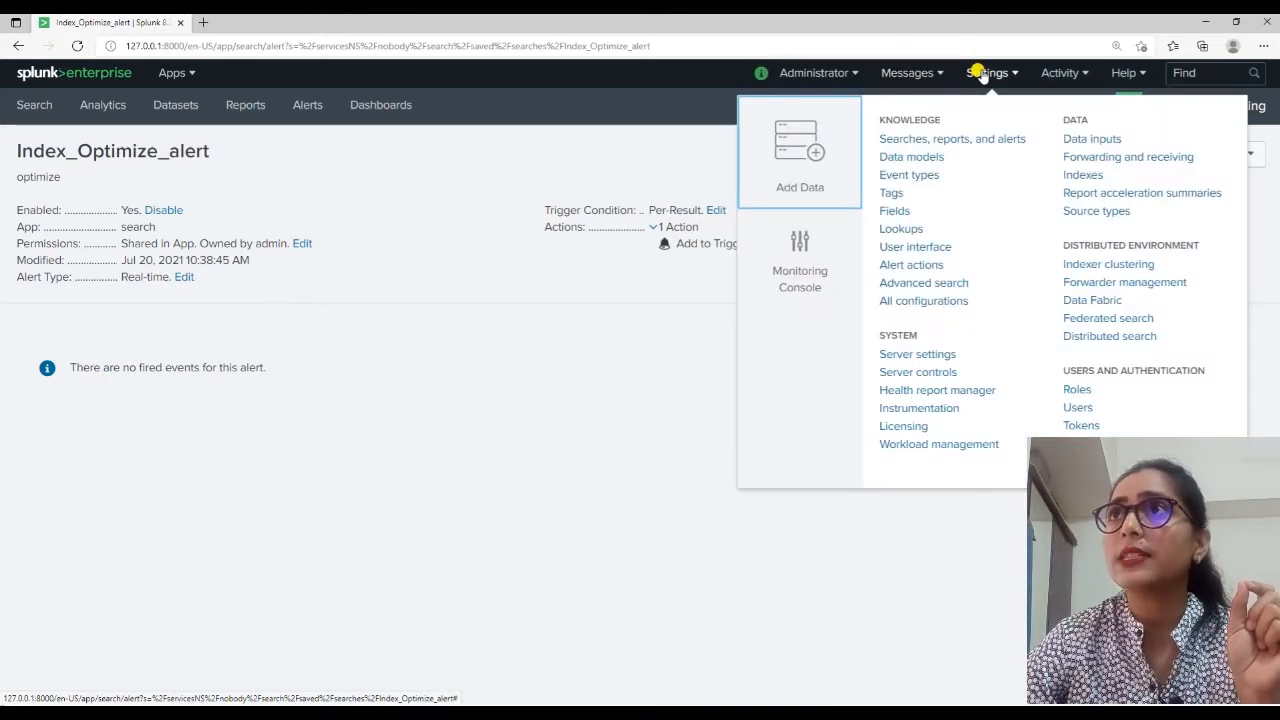
pyautogui.click(960, 139)
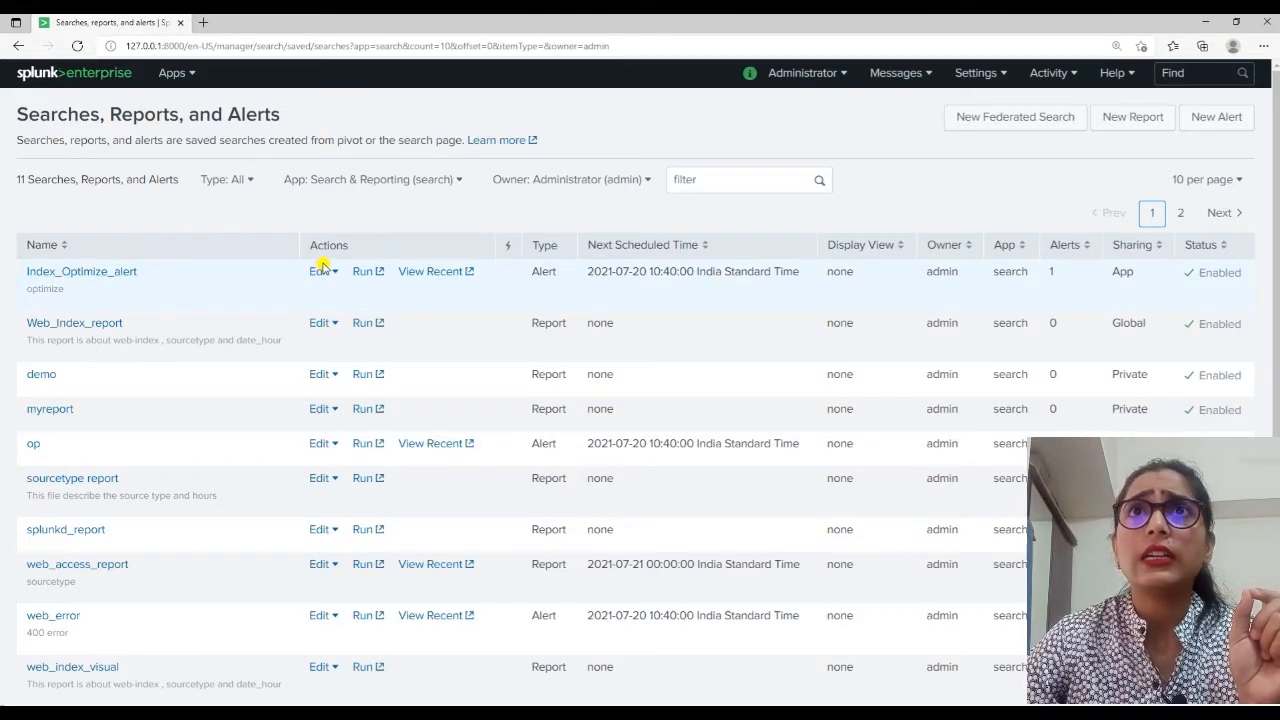
pyautogui.click(408, 273)
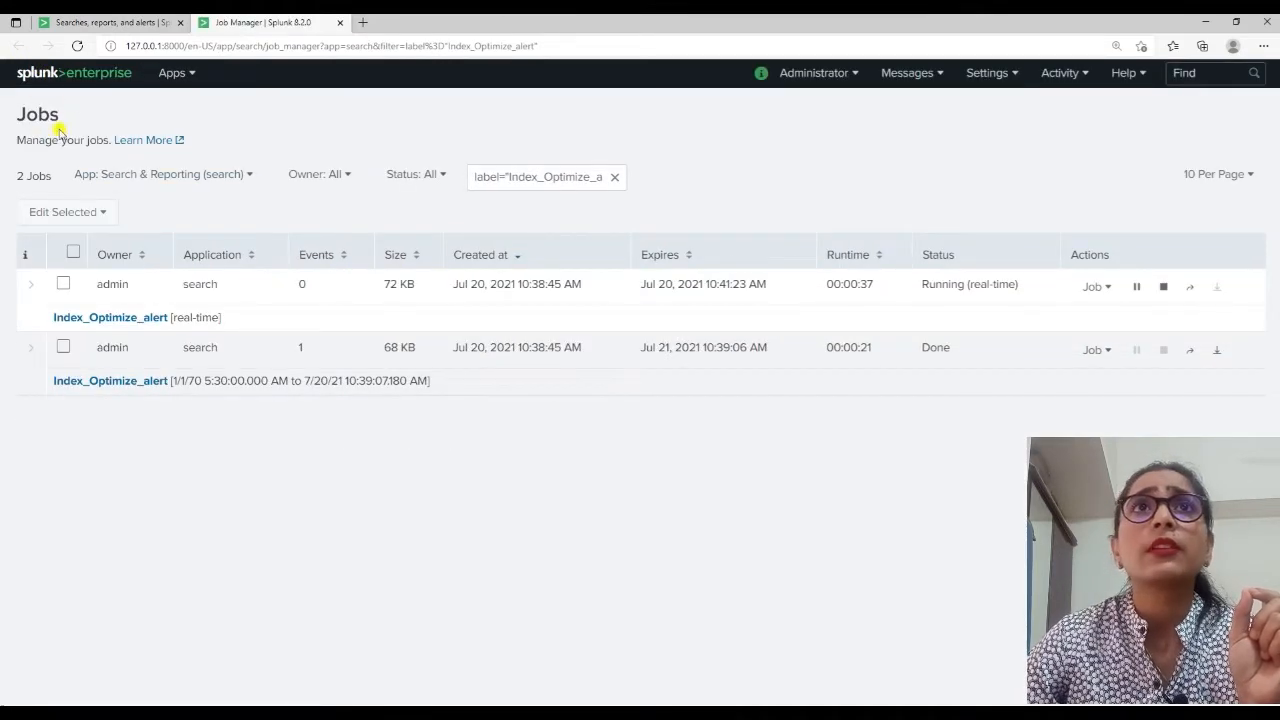
# Step: Return to the saved searches, reports and alerts, run Index_Optimize_alert and rerun its search
pyautogui.click(975, 73)
pyautogui.click(1030, 140)
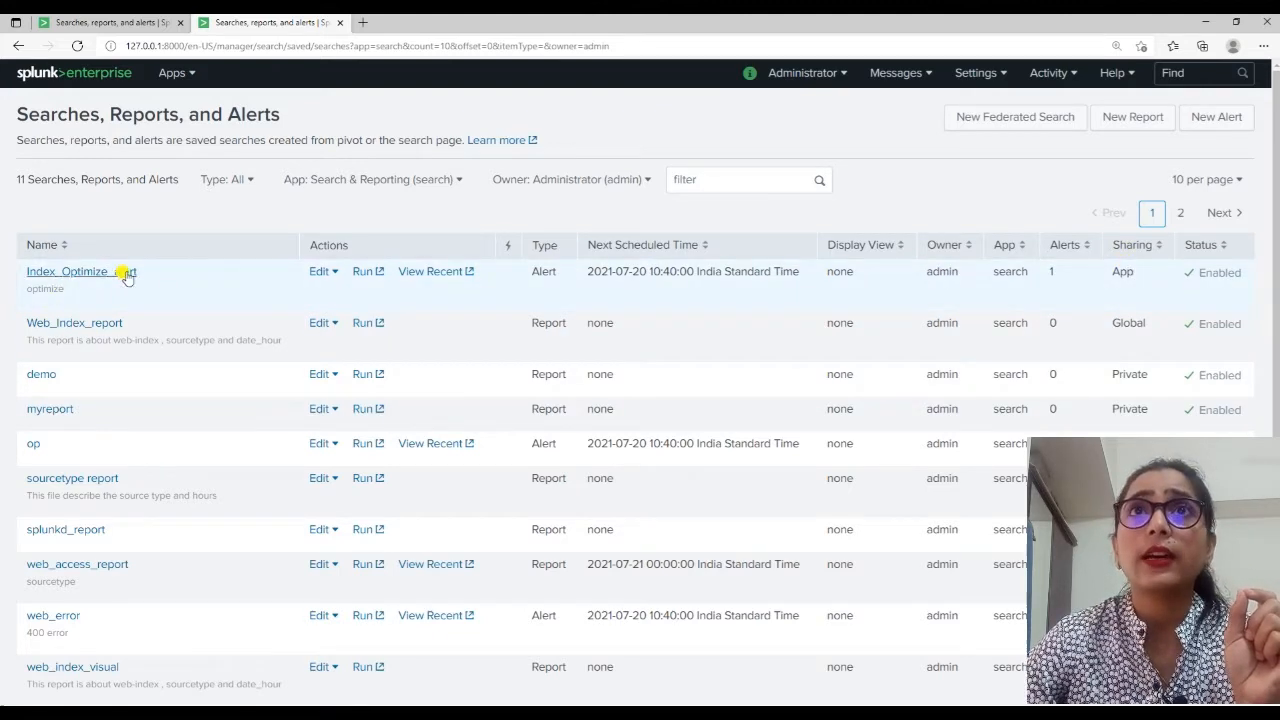
pyautogui.click(366, 271)
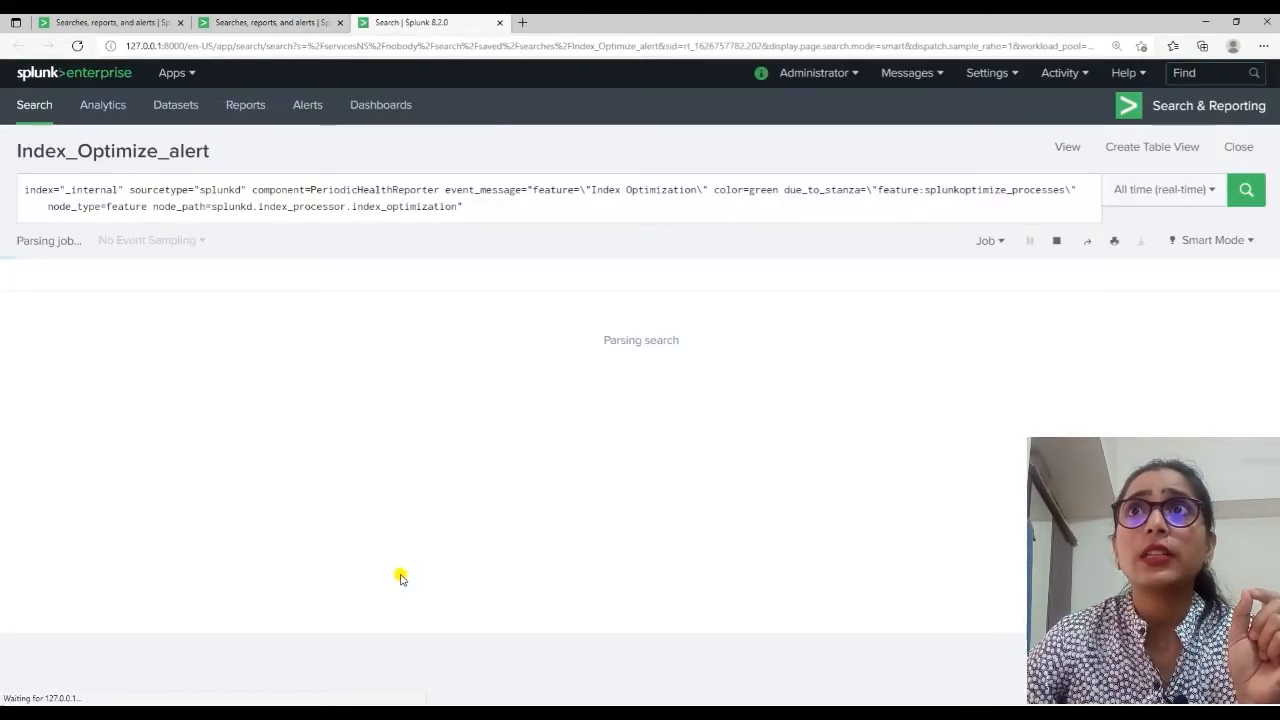
pyautogui.click(1246, 189)
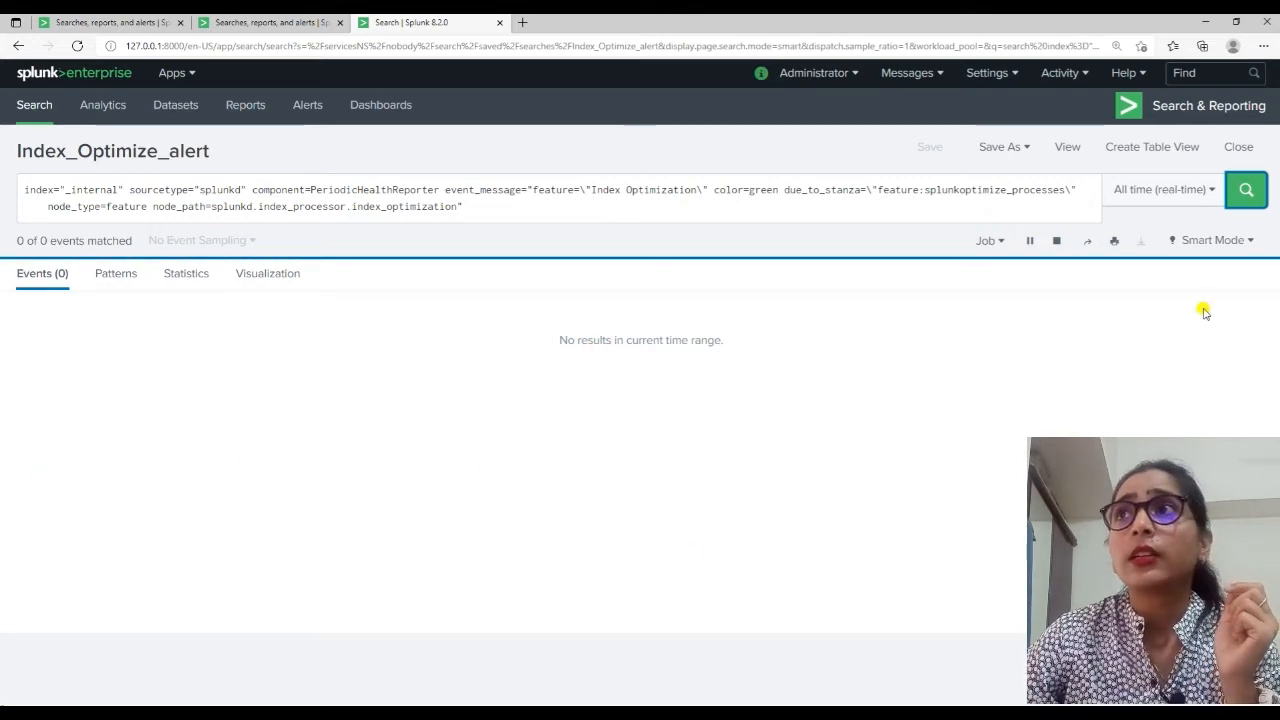
# Step: Rerun the all-time real-time search of Index_Optimize_alert to check for new events
pyautogui.click(1245, 191)
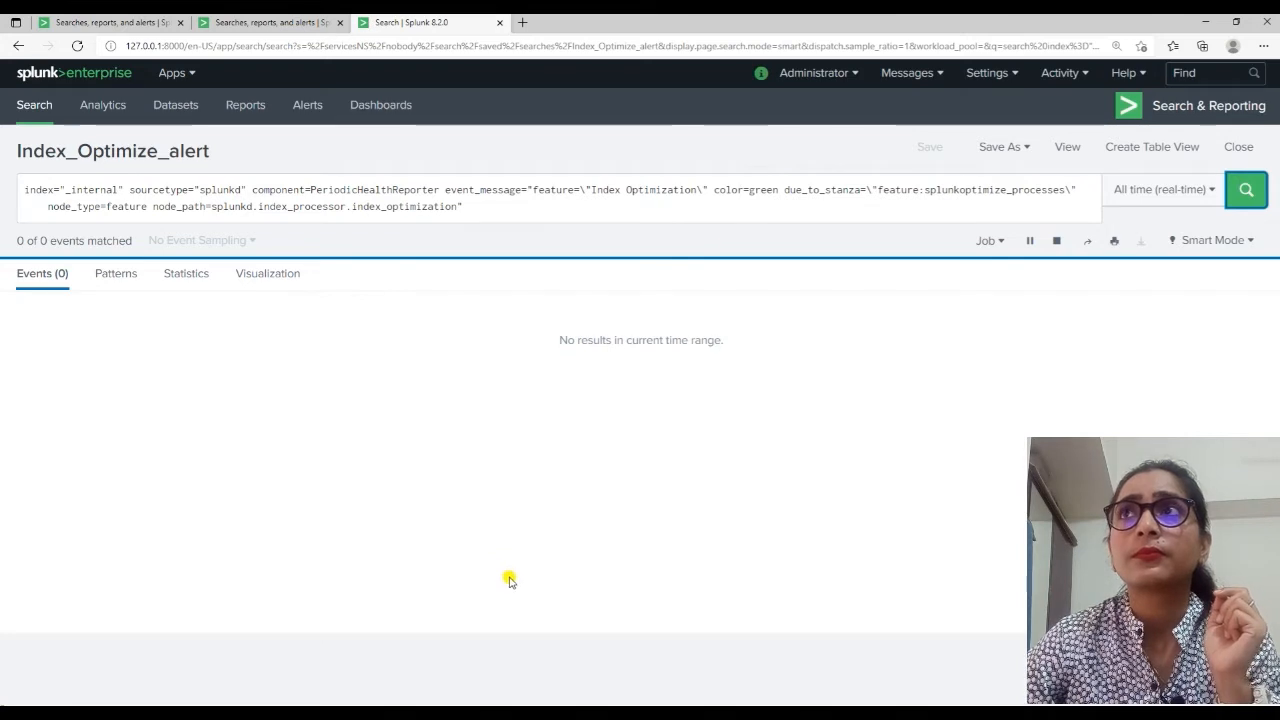
pyautogui.click(1237, 201)
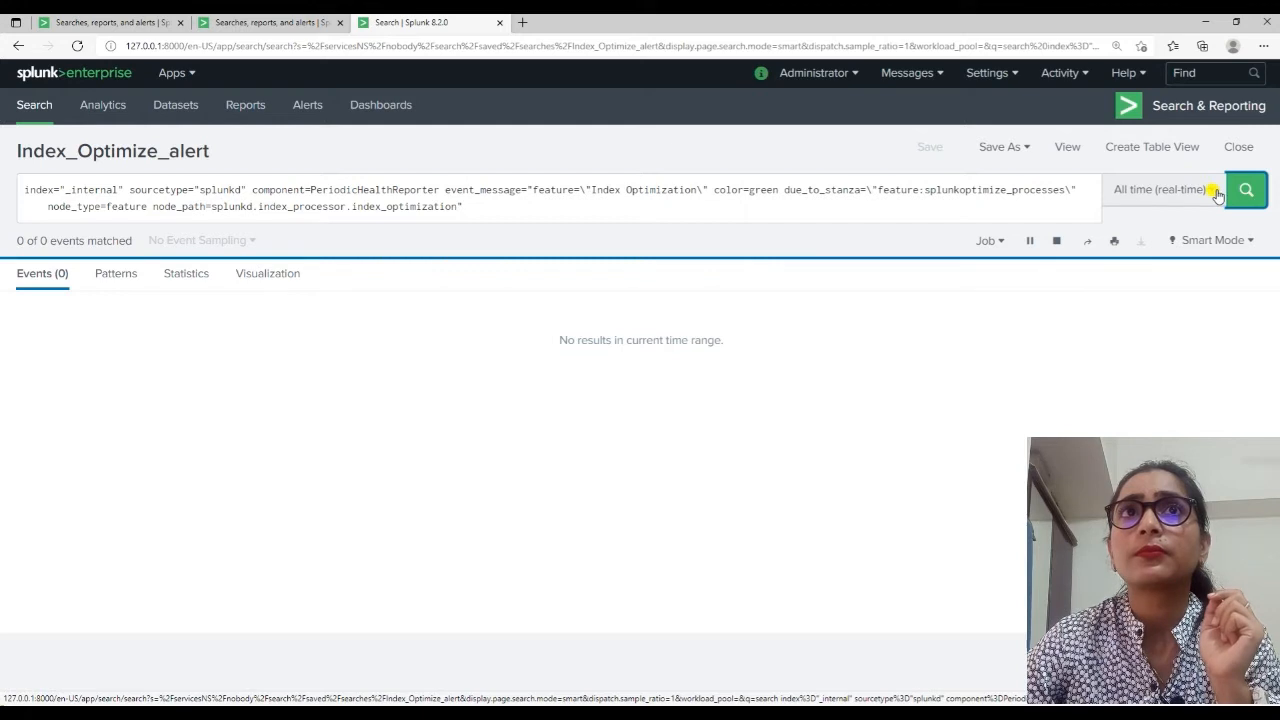
# Step: Return to the saved searches, reports and alerts and view the recent jobs of the op alert
pyautogui.click(918, 73)
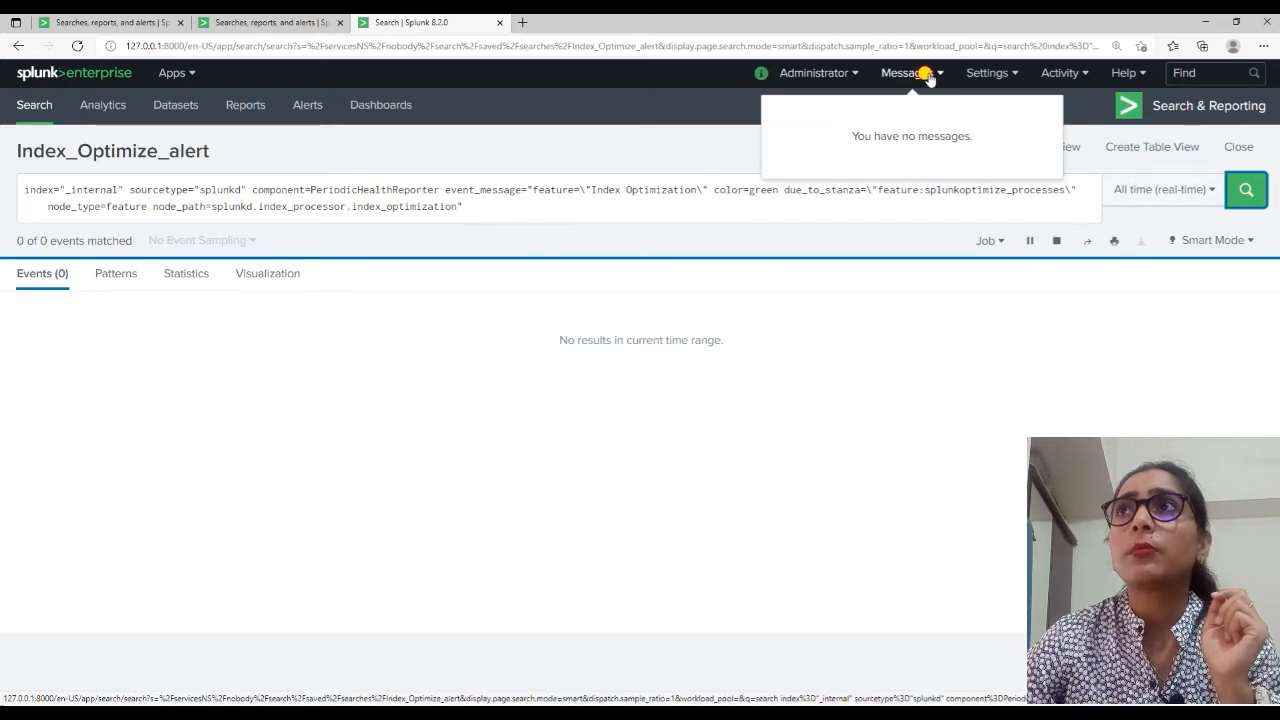
pyautogui.click(966, 77)
pyautogui.click(937, 137)
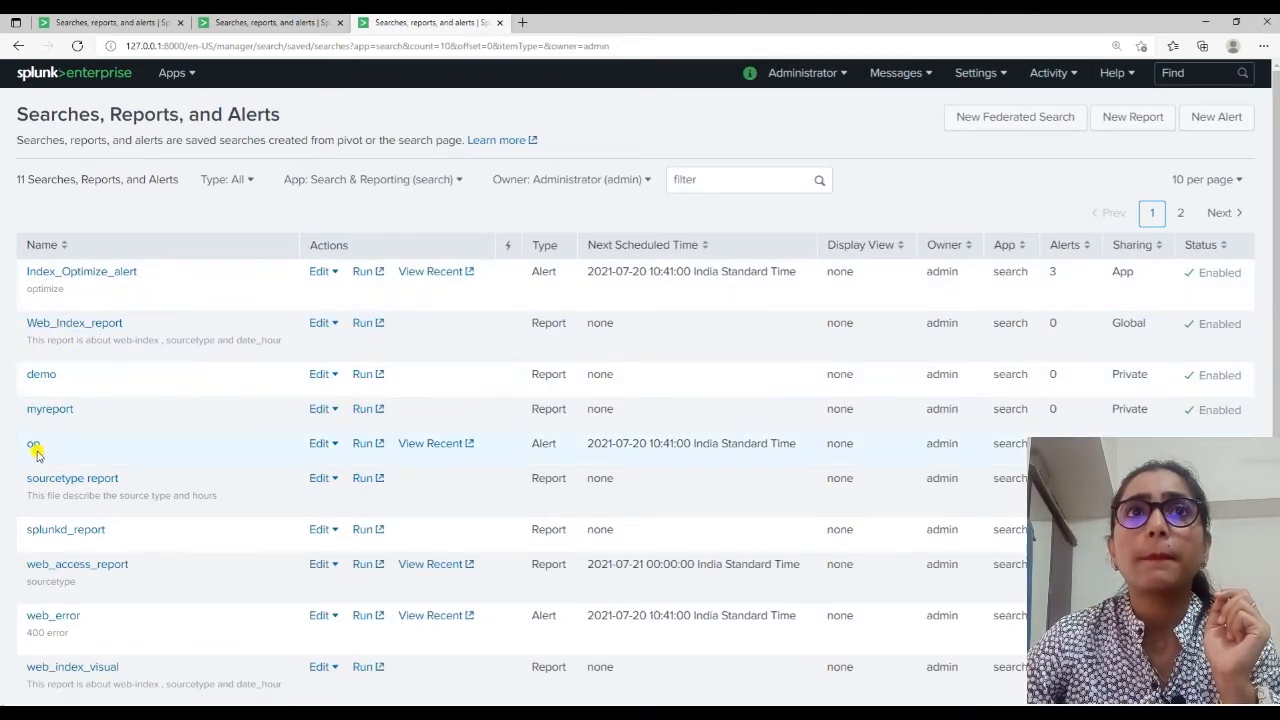
pyautogui.scroll(-1, 62, 566)
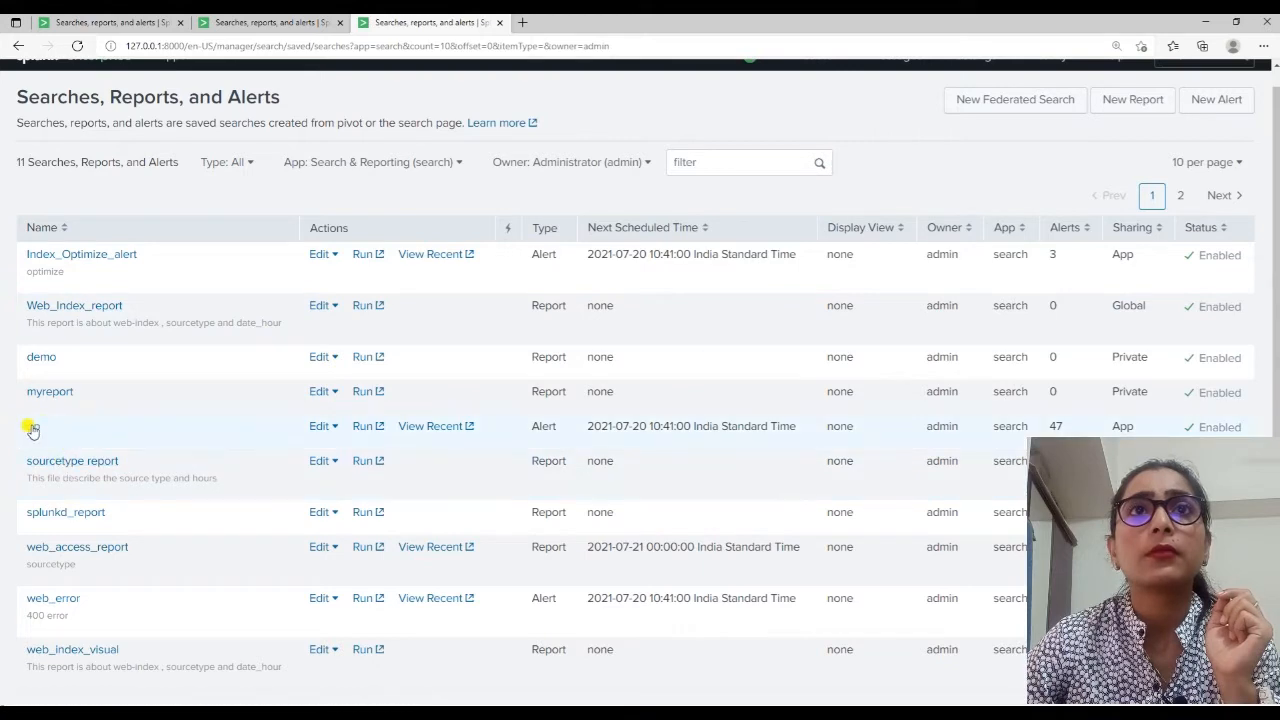
pyautogui.click(417, 426)
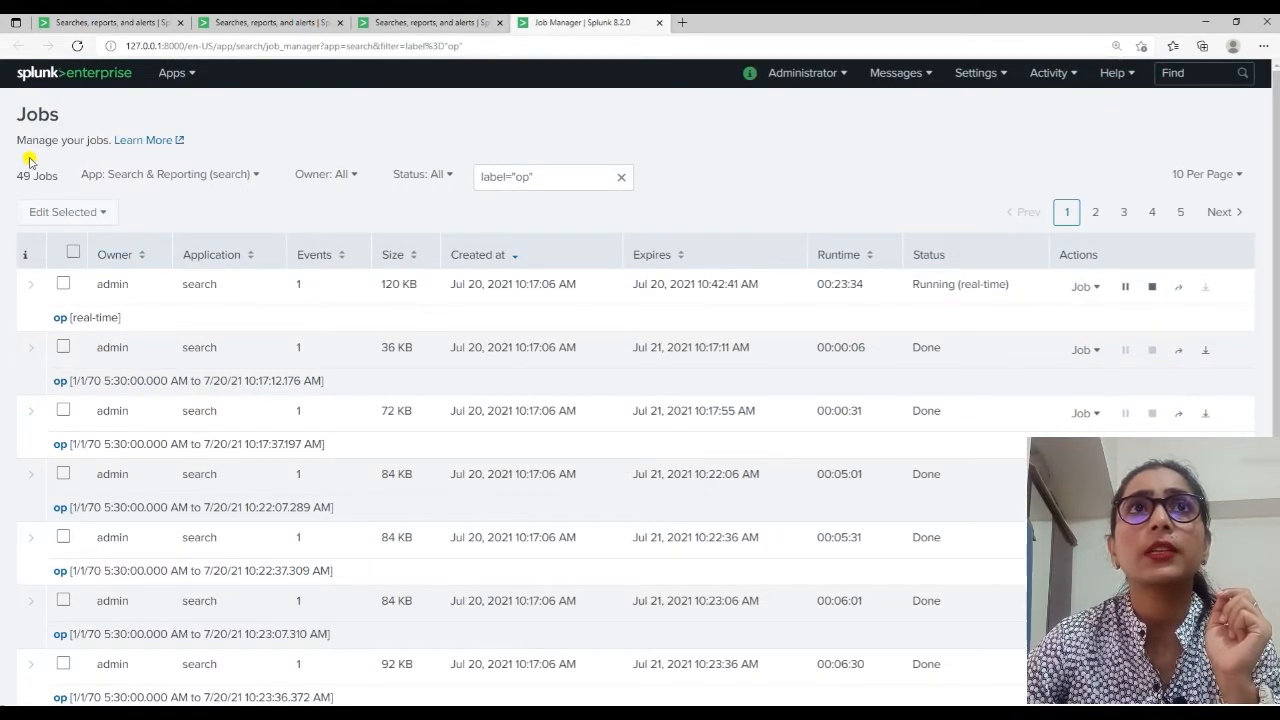
# Step: Go back to the list of saved searches, run the op alert and rerun its search
pyautogui.click(137, 22)
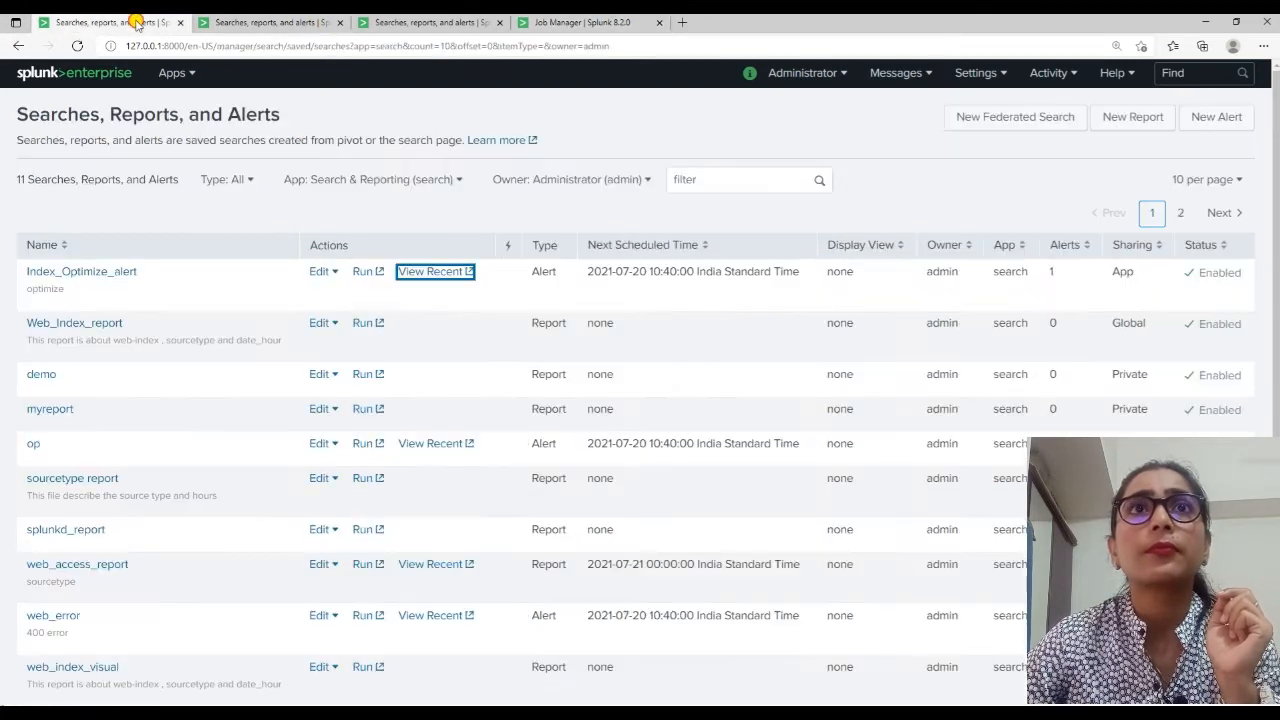
pyautogui.click(364, 446)
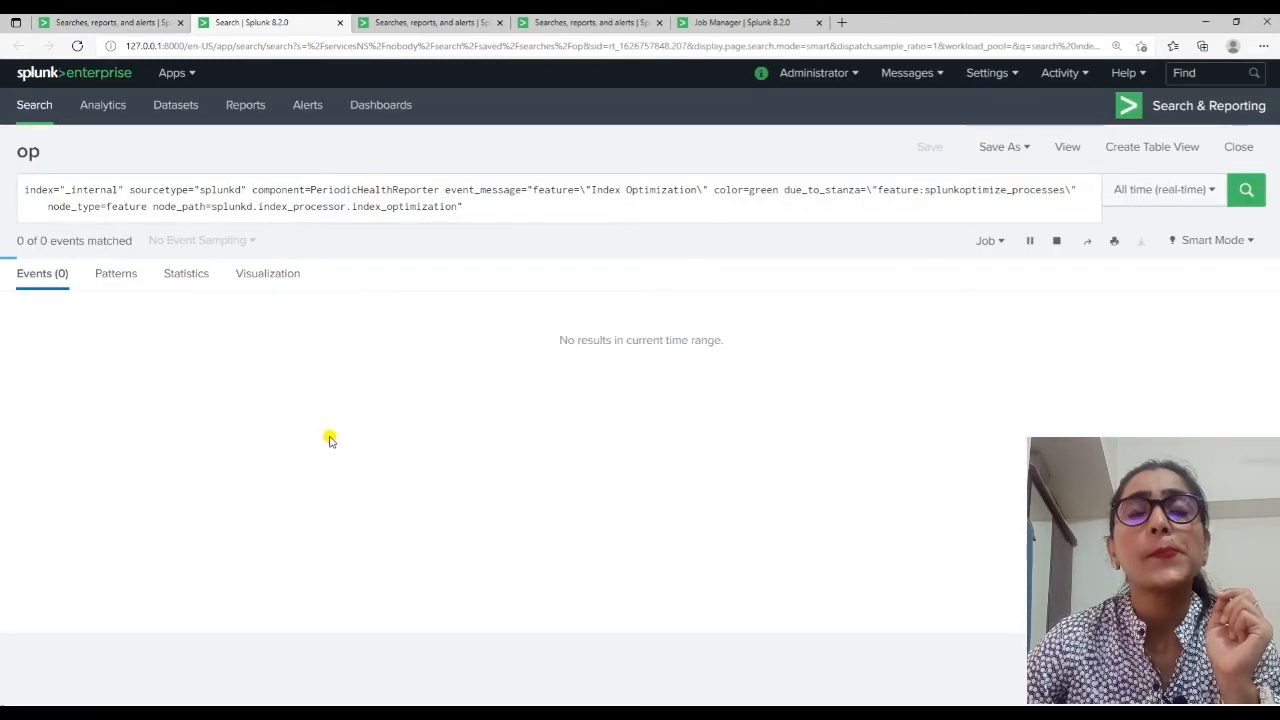
pyautogui.click(1247, 192)
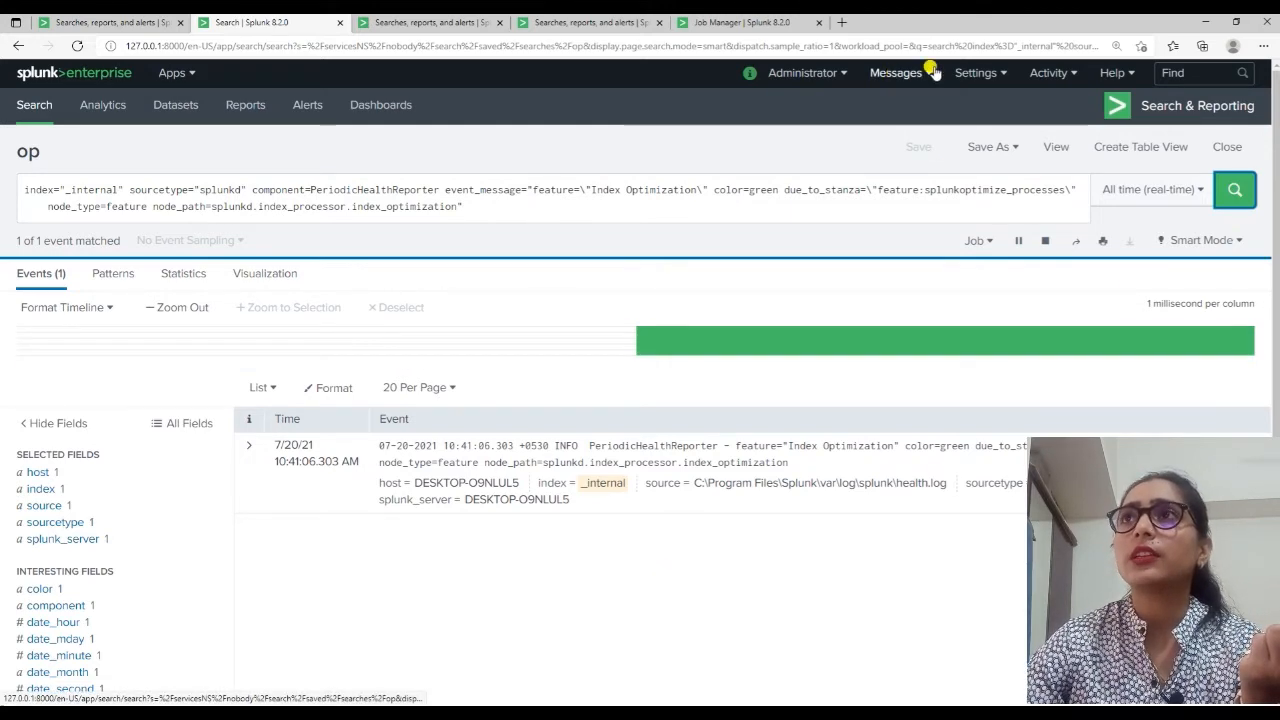
# Step: Reopen the searches, reports and alerts list and run Index_Optimize_alert again, leaving its alert settings unedited
pyautogui.click(975, 73)
pyautogui.click(931, 142)
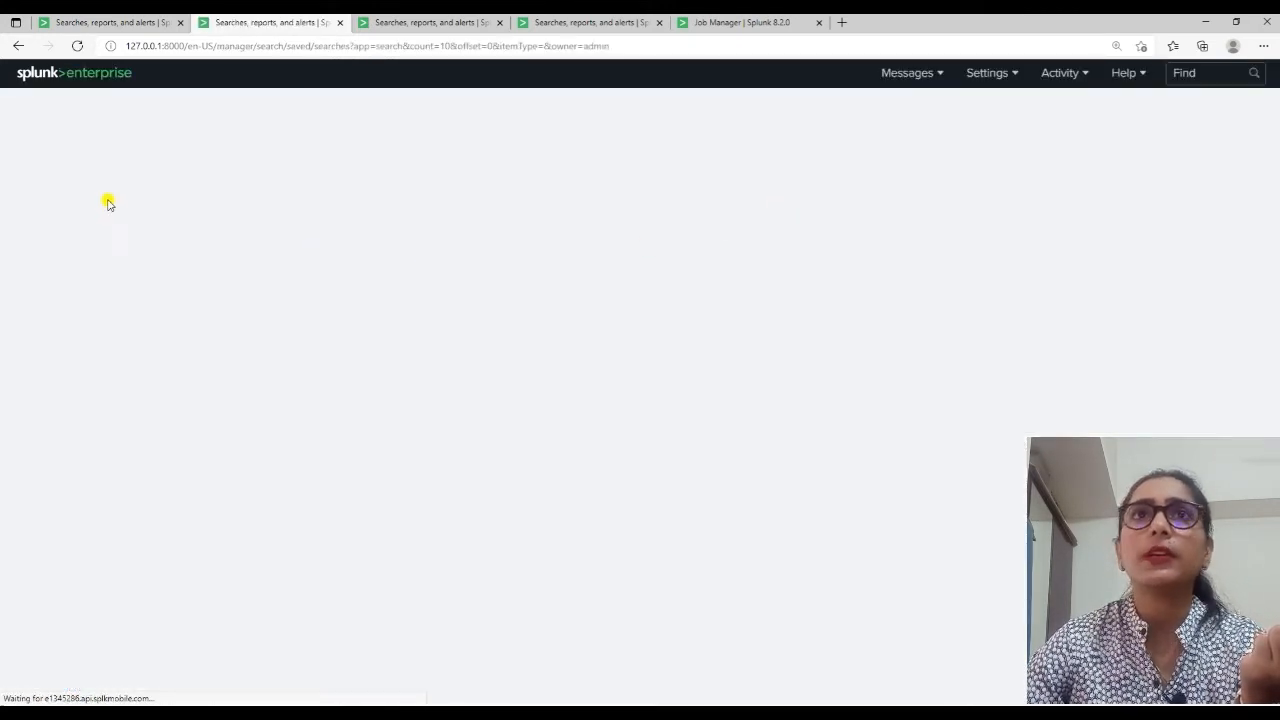
pyautogui.click(95, 274)
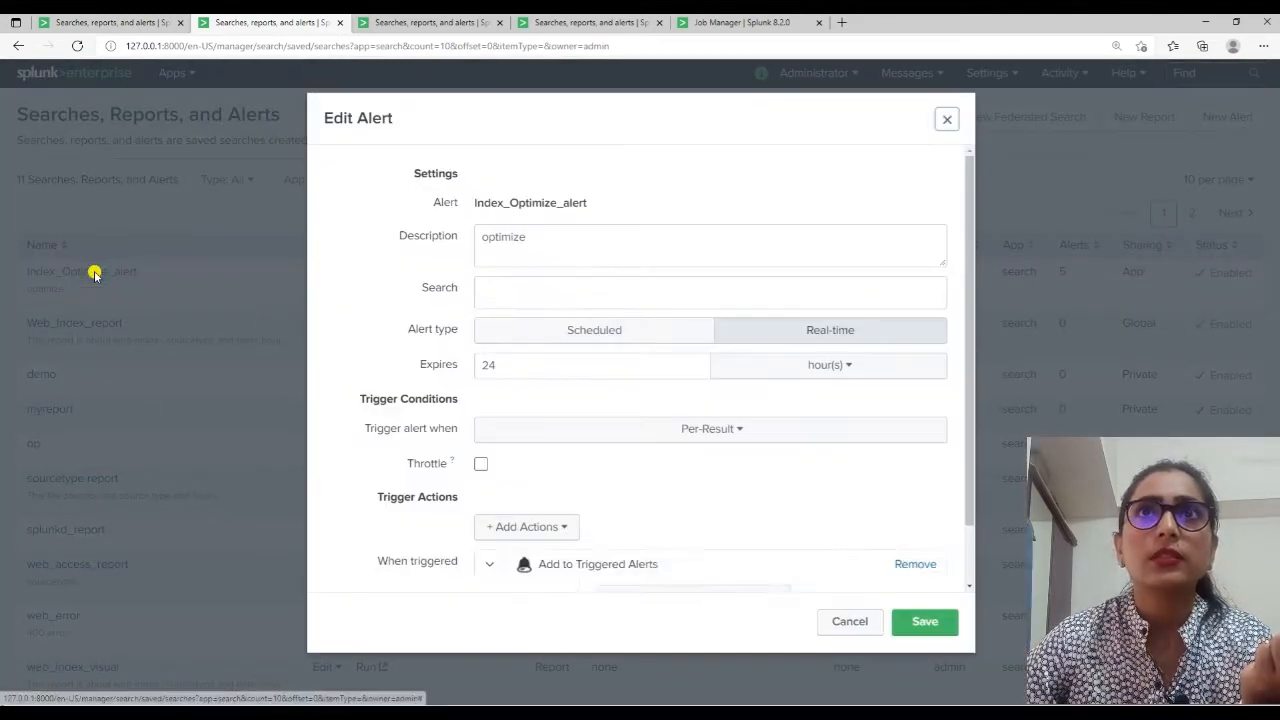
pyautogui.click(947, 119)
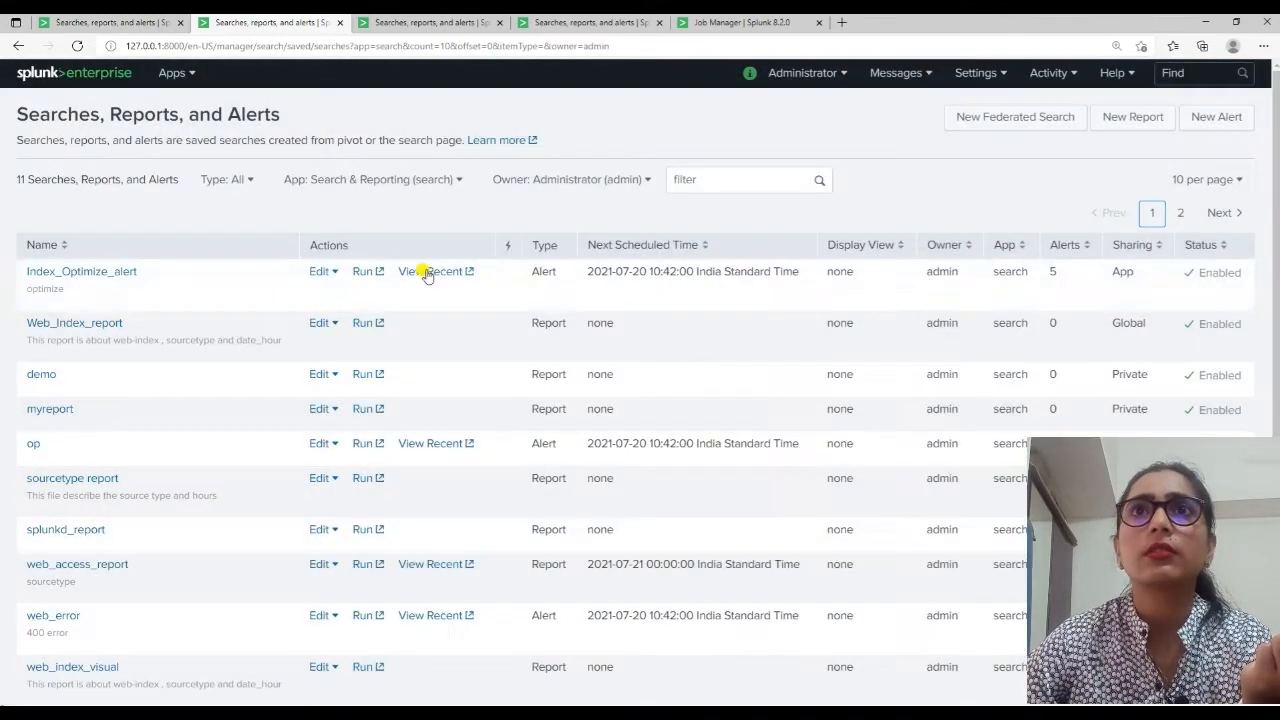
pyautogui.click(362, 276)
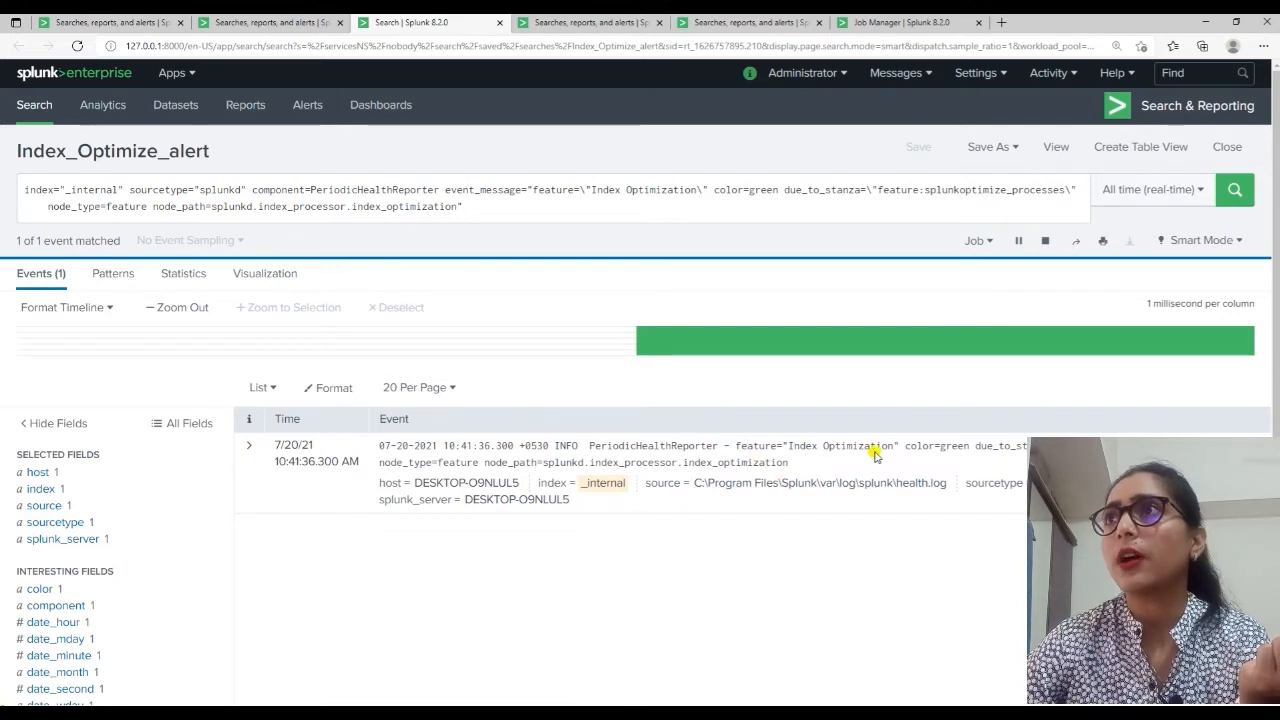
# Step: View the details page of Index_Optimize_alert and show the results of the most recent entry in its trigger history
pyautogui.click(1060, 150)
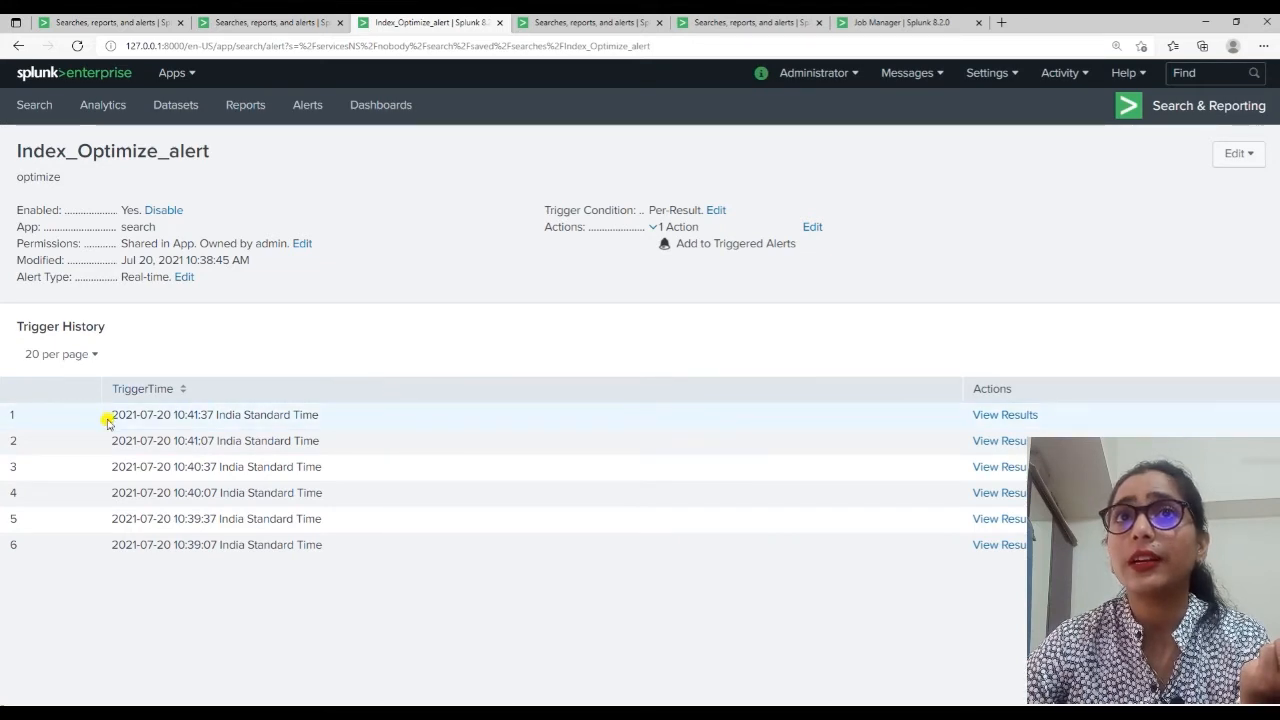
pyautogui.click(1018, 424)
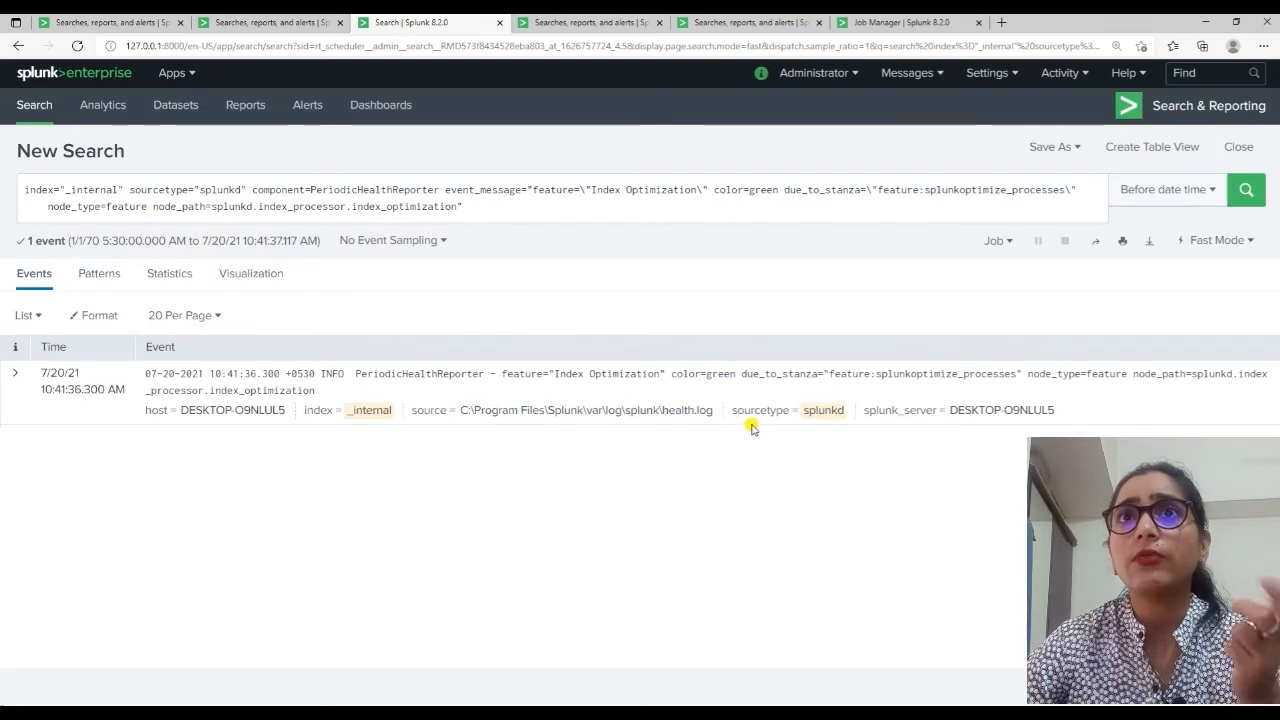